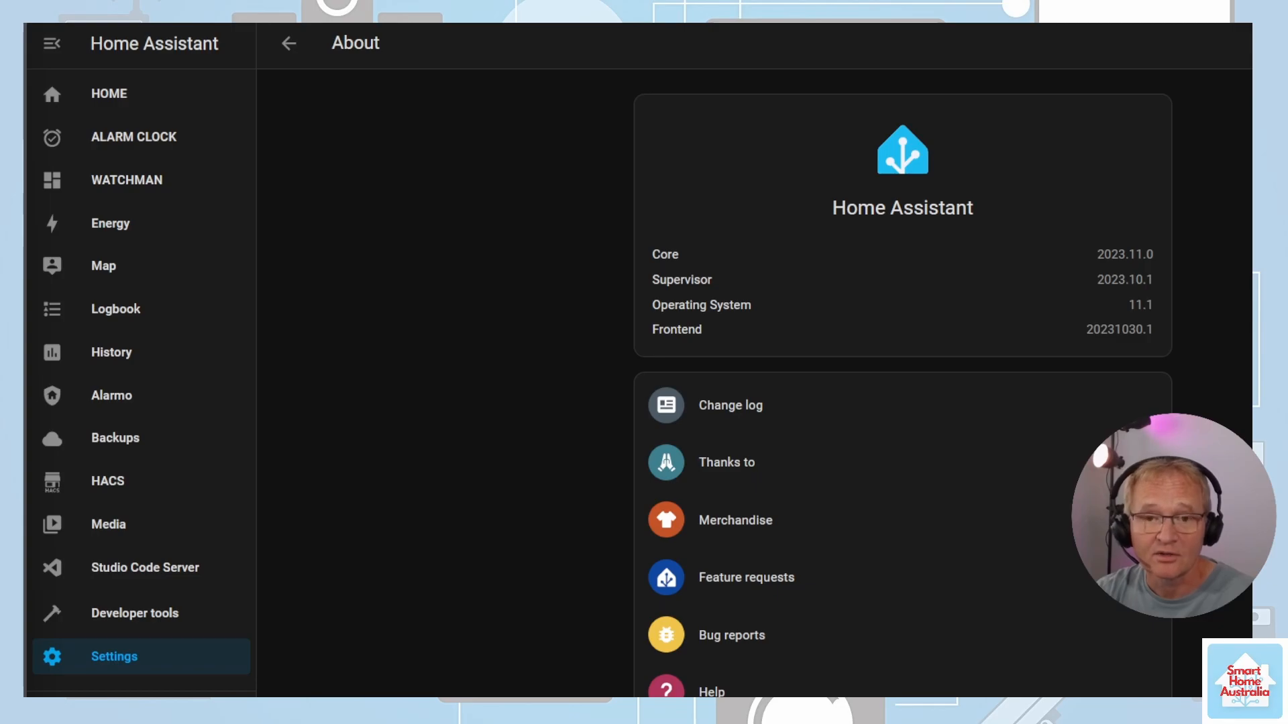
- Open configuration.yaml in Studio Code Server
click(174, 574)
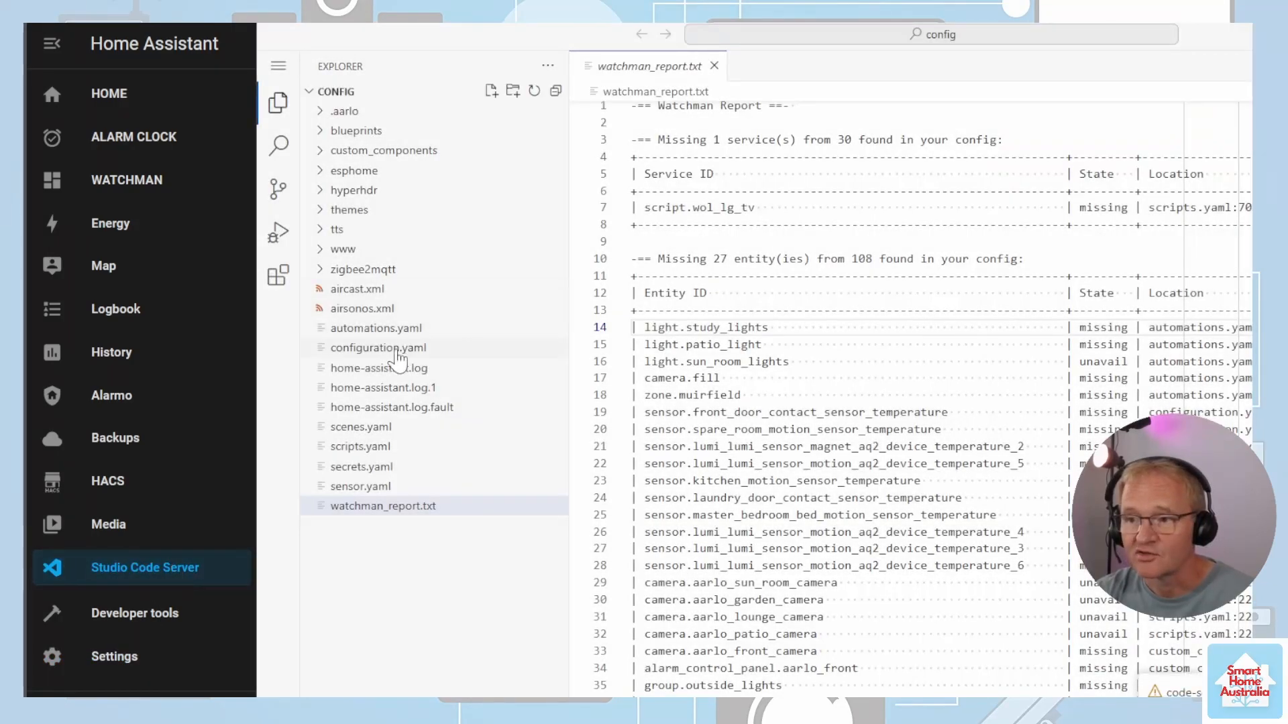
click(399, 348)
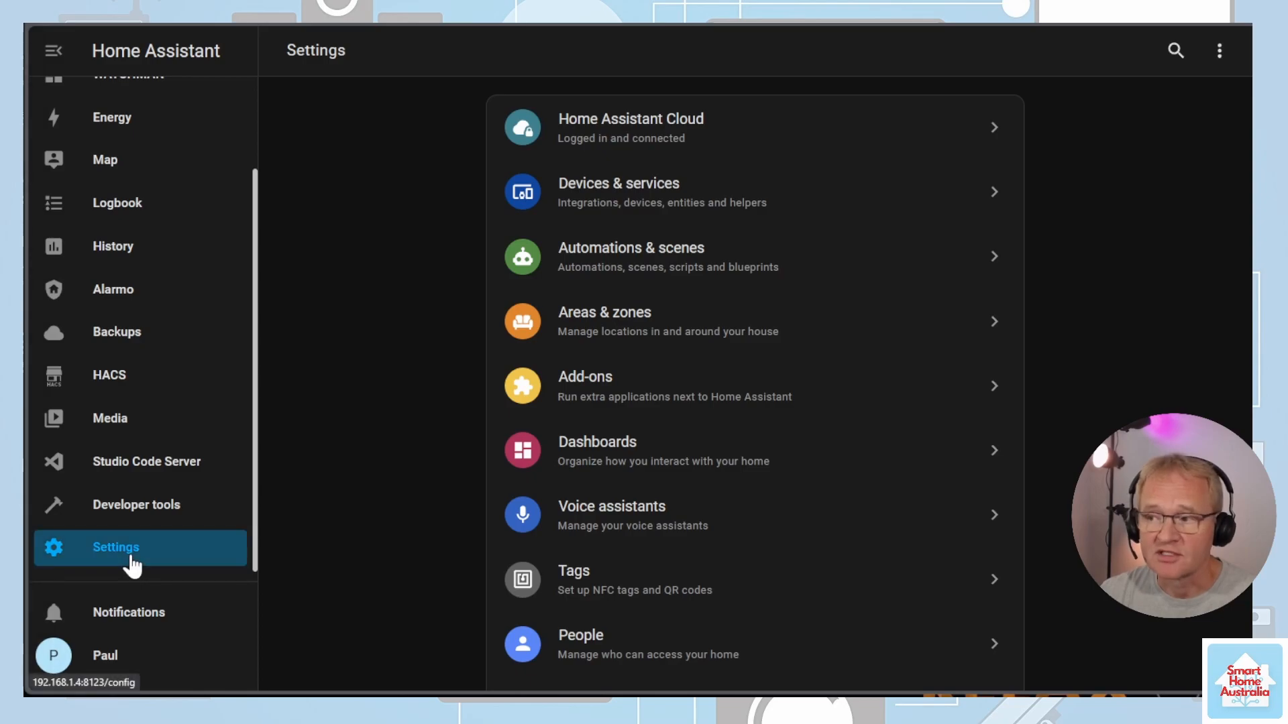
- Add the Workday integration under Devices & services with a personal workday name and Australia as the country
click(631, 201)
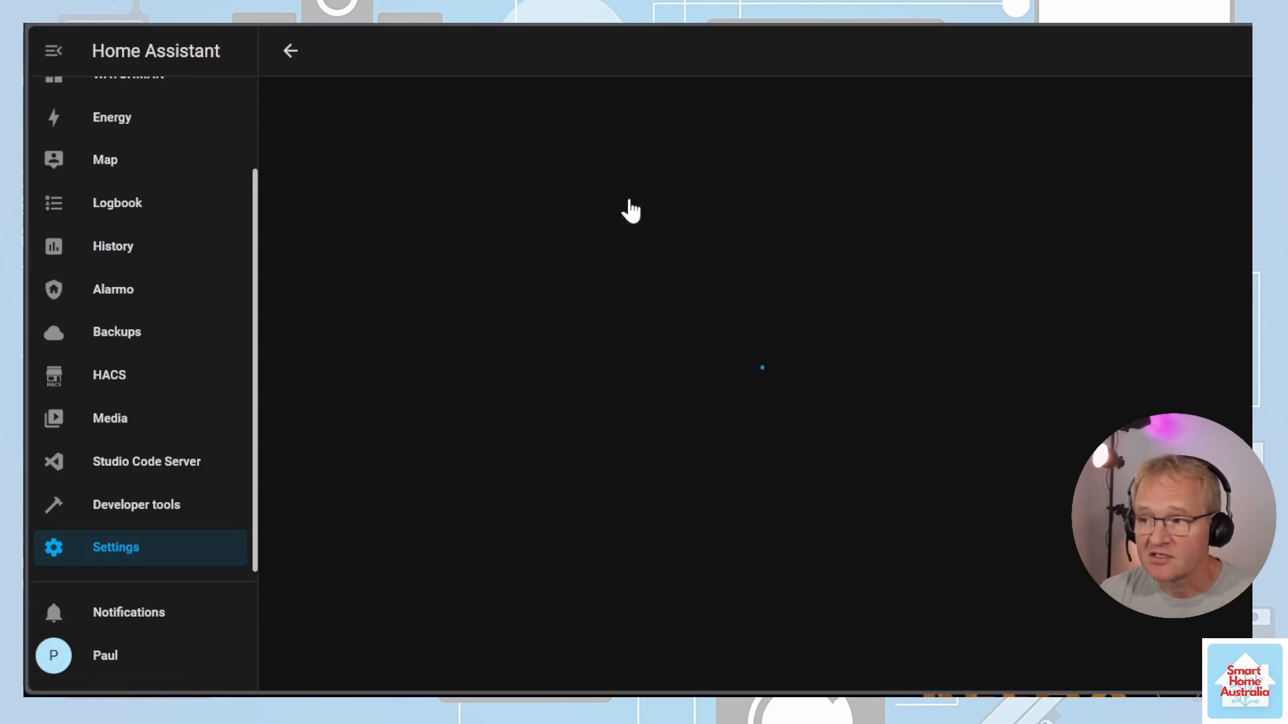
click(1157, 657)
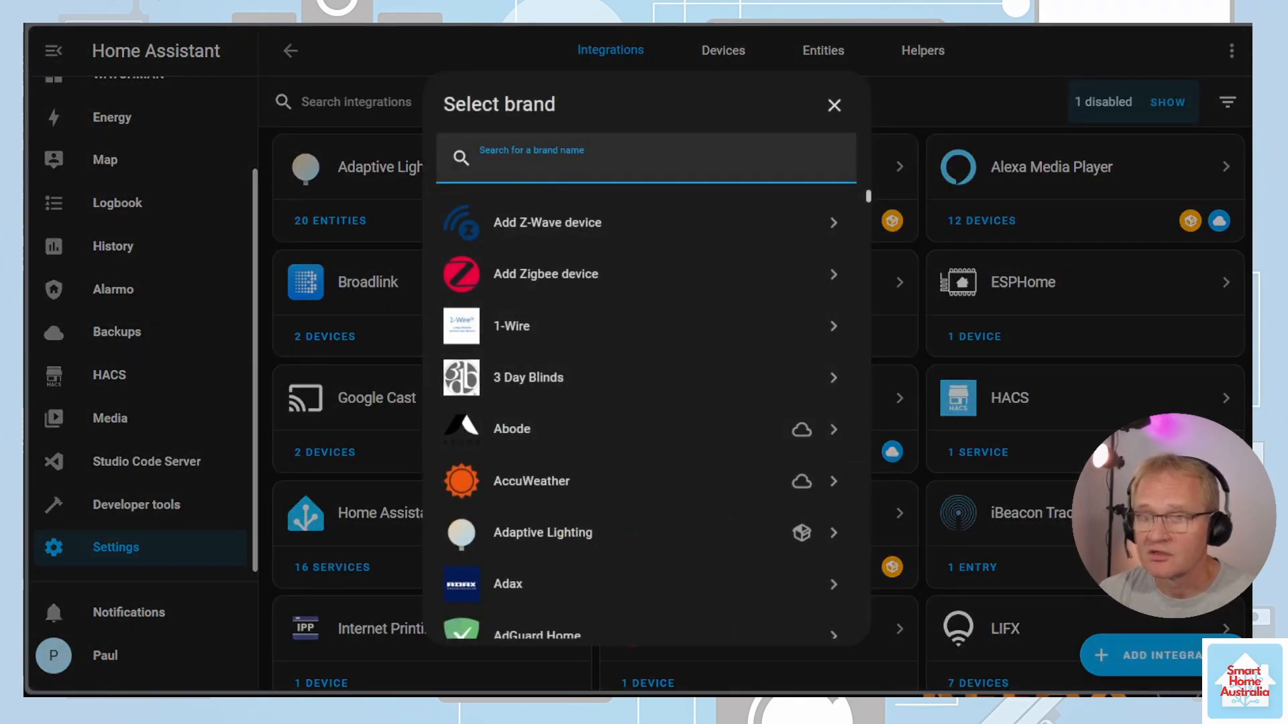
text(WORKDAY)
click(526, 236)
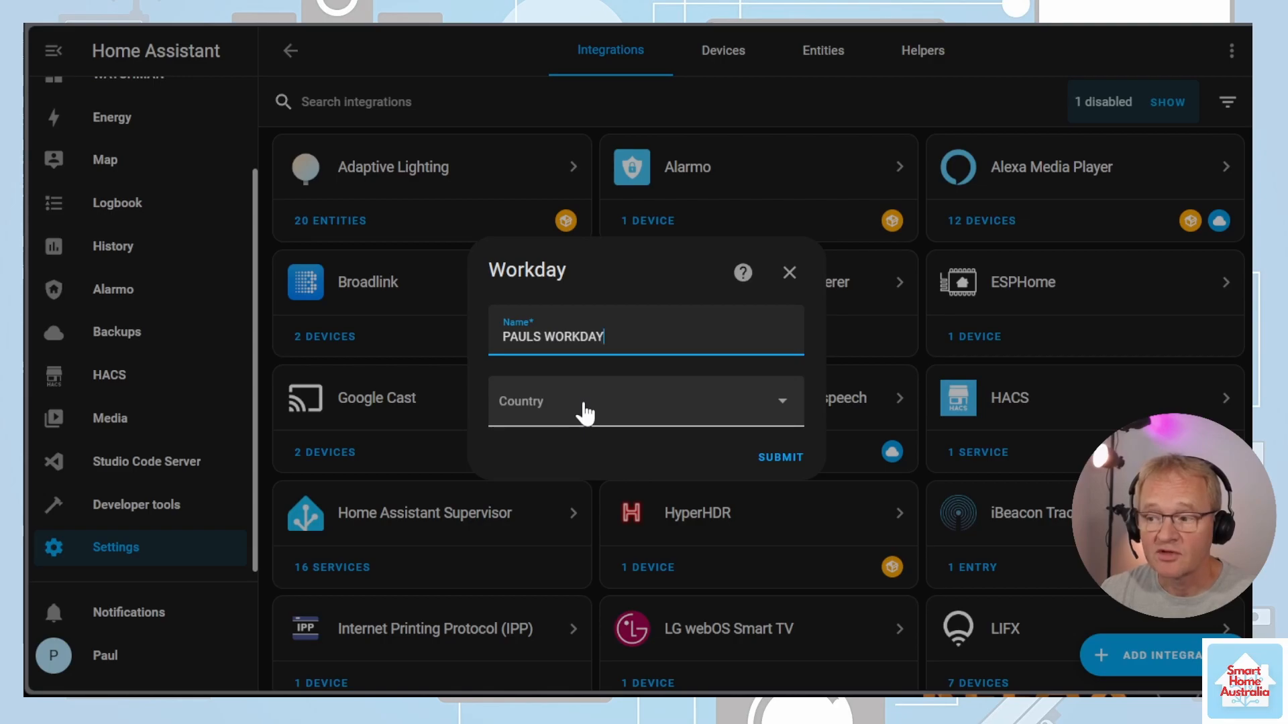
click(585, 411)
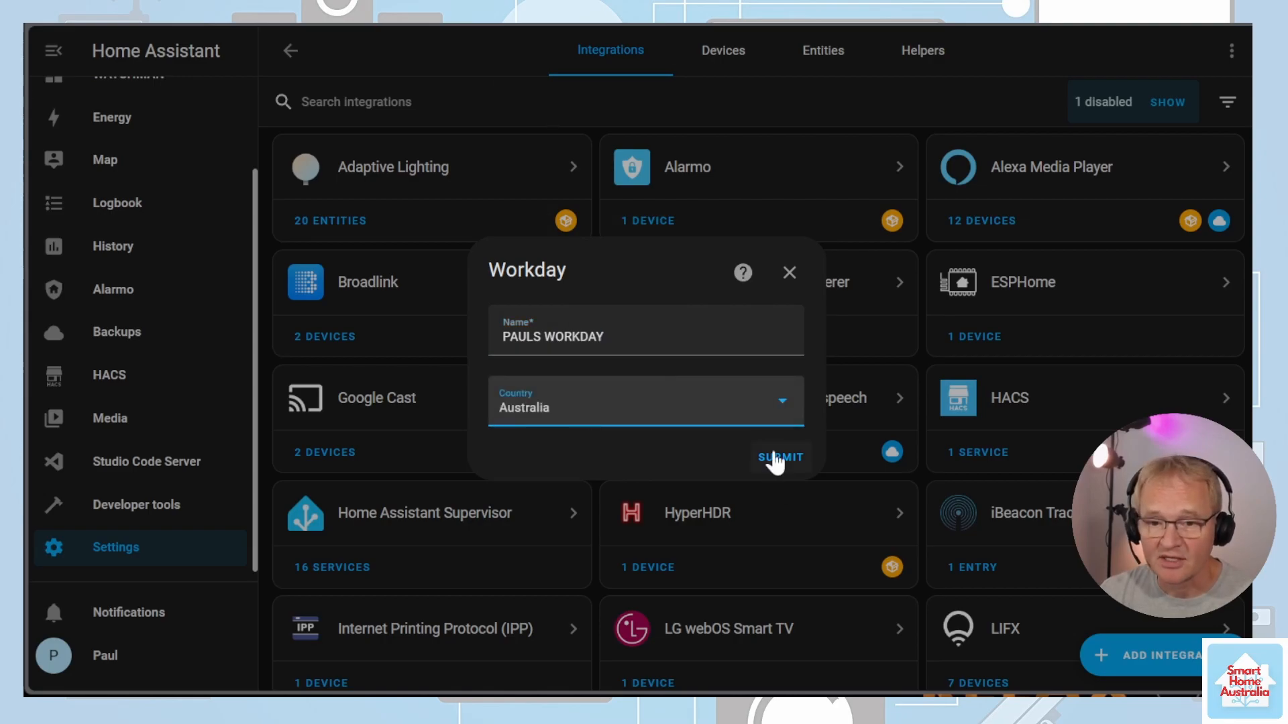
click(776, 458)
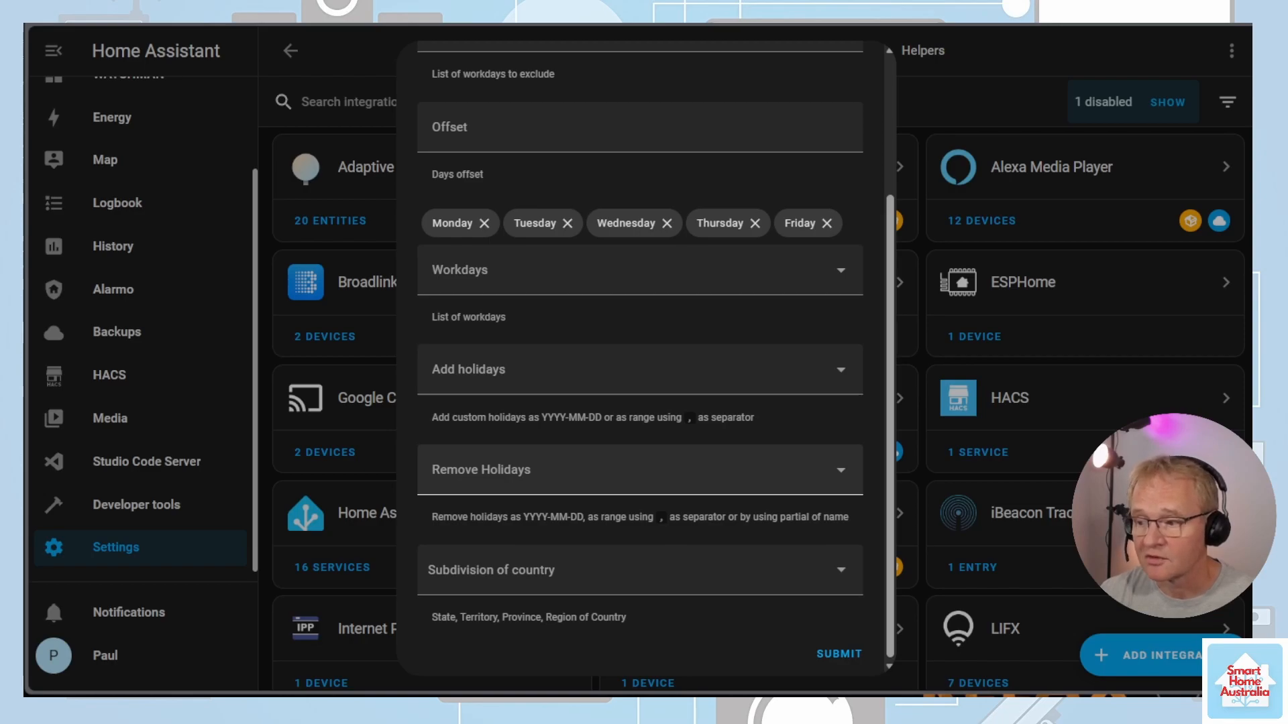
- Submit the Workday options with Monday to Friday as workdays and assign the new device to the SYSTEM area
click(837, 652)
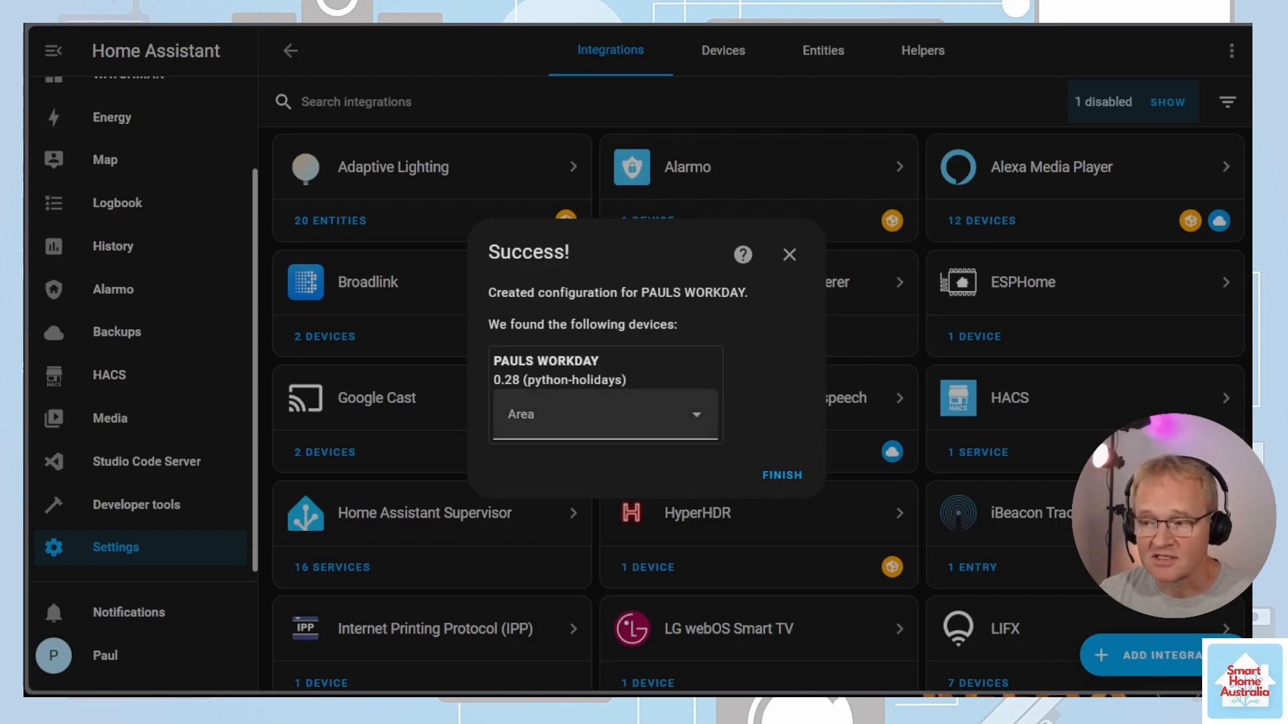
click(603, 416)
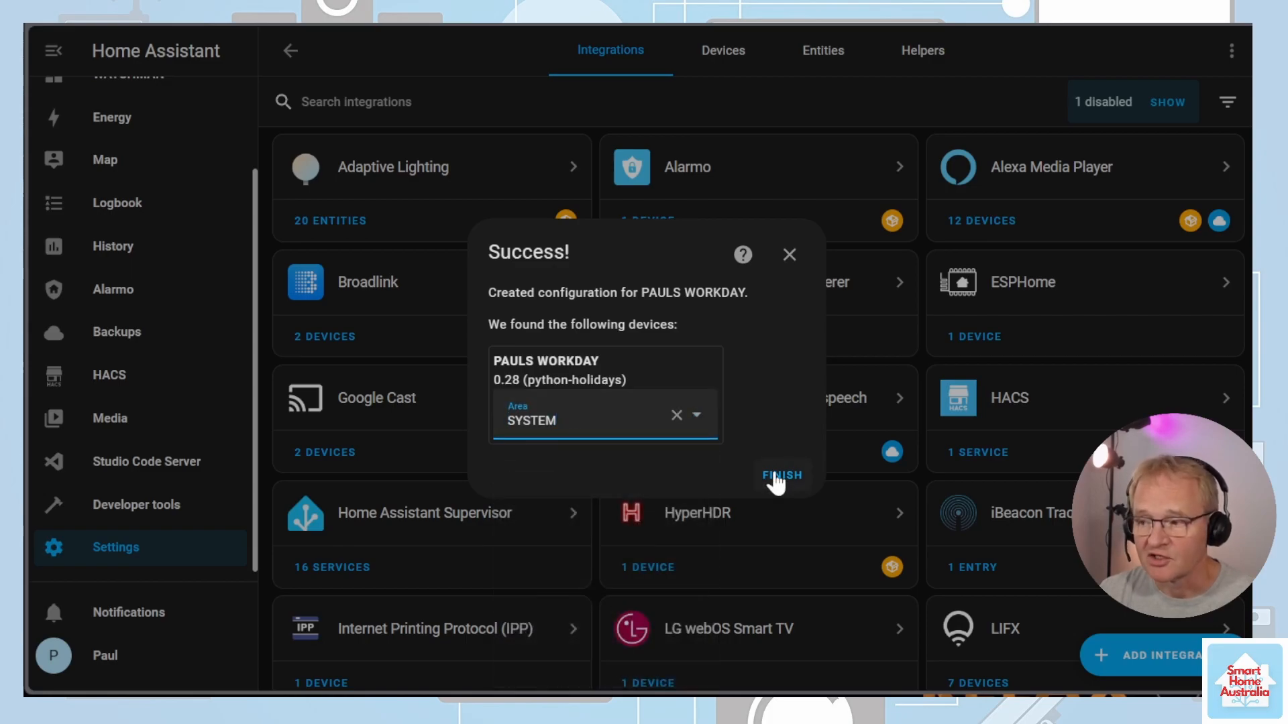
click(777, 478)
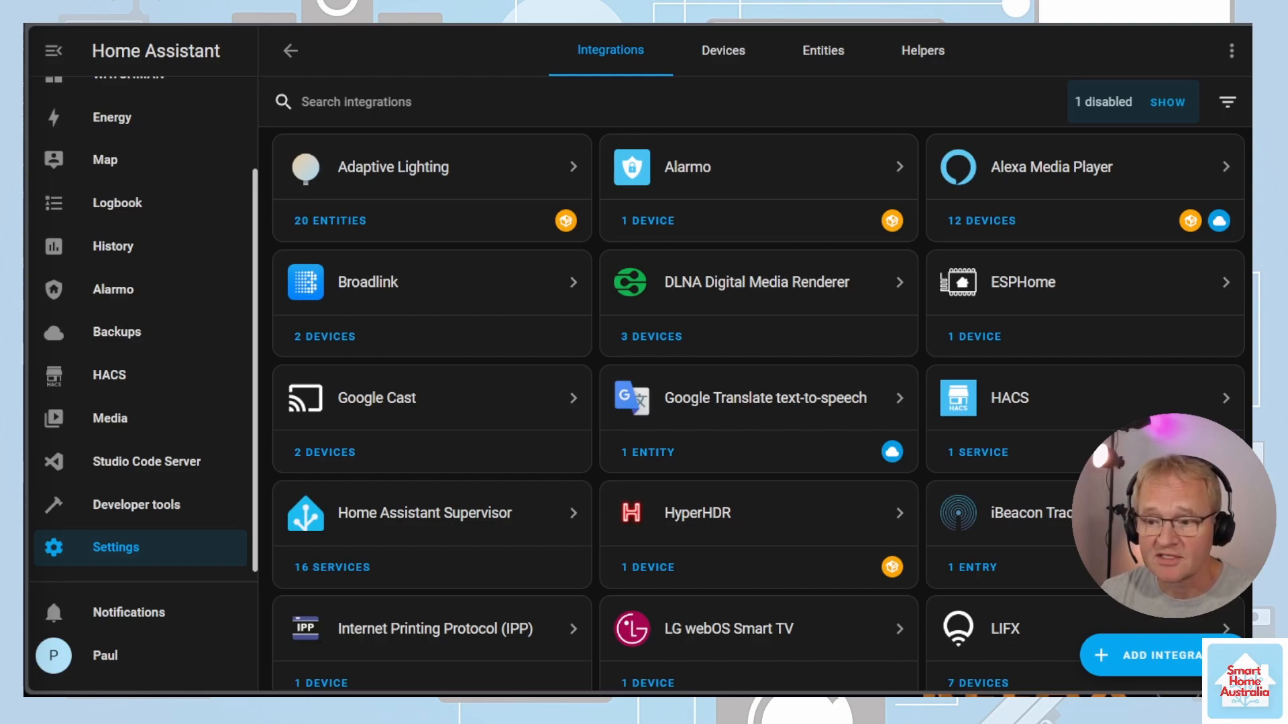
- Create a date/time helper named MONDAY_WAKE_TIME with the mdi:alarm-check icon and Time as its input type
click(670, 201)
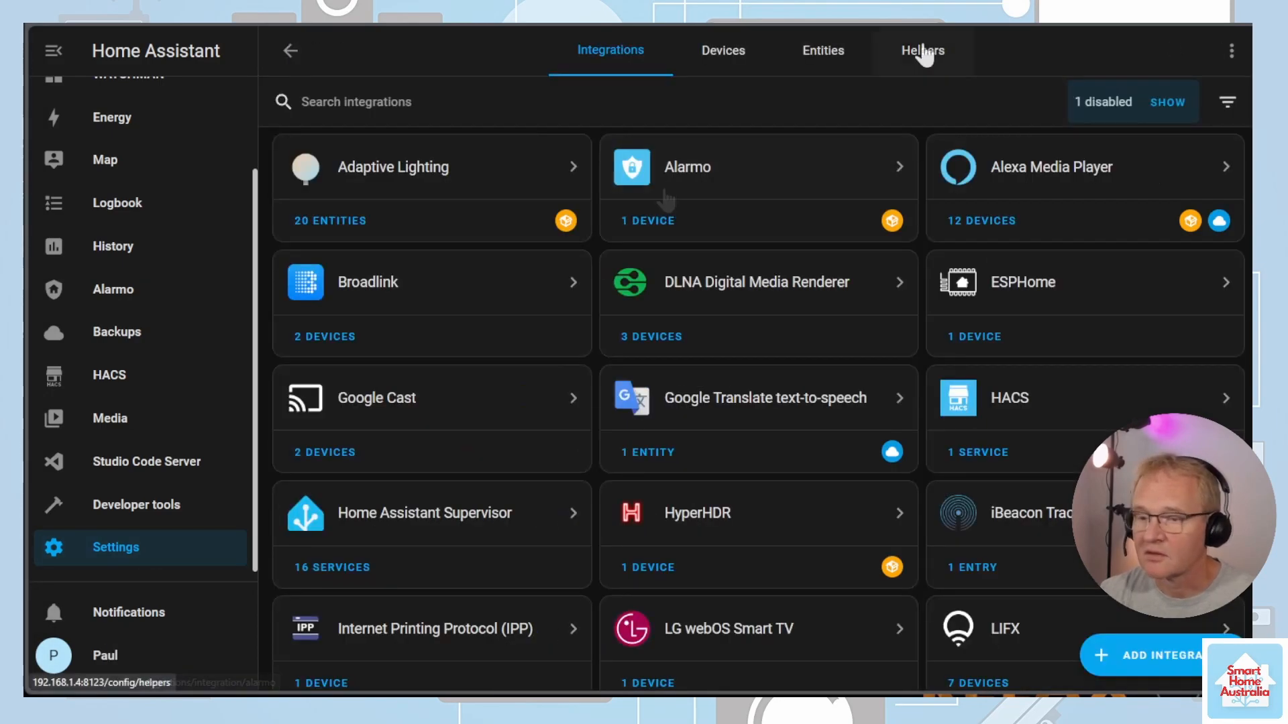
click(923, 52)
click(1149, 655)
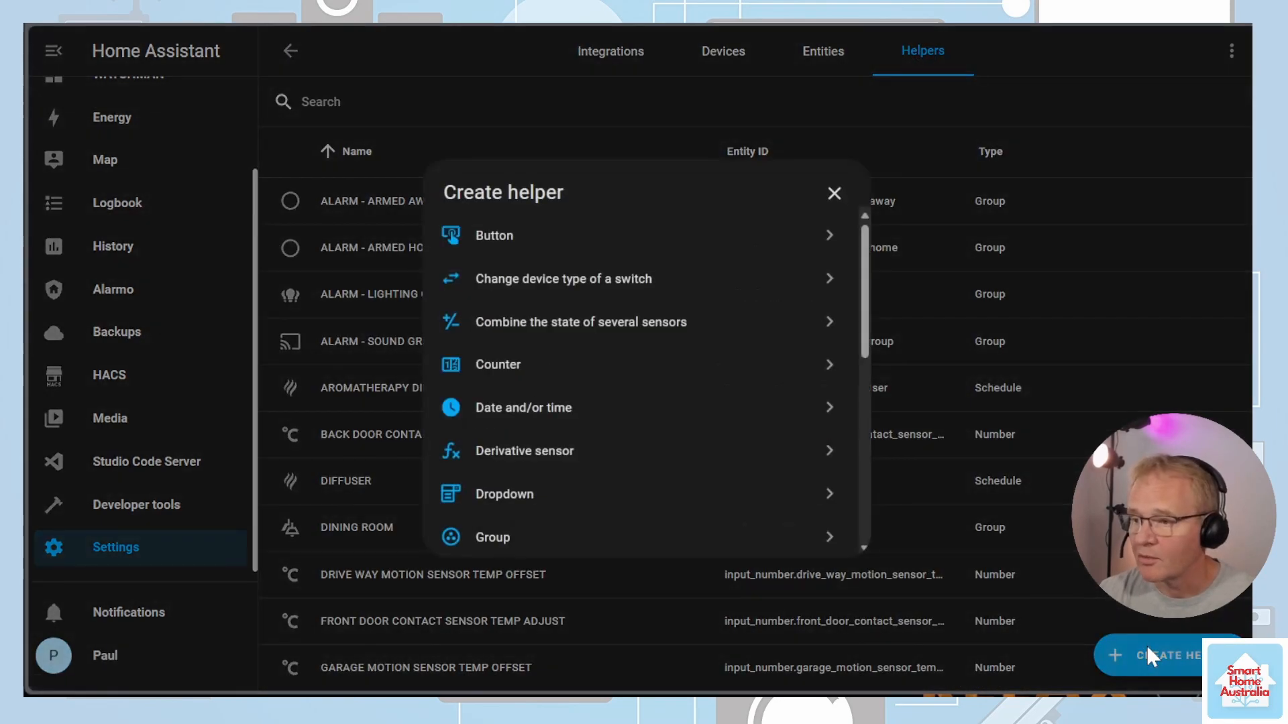
click(524, 411)
text(MONDAY_WAKE_TIME)
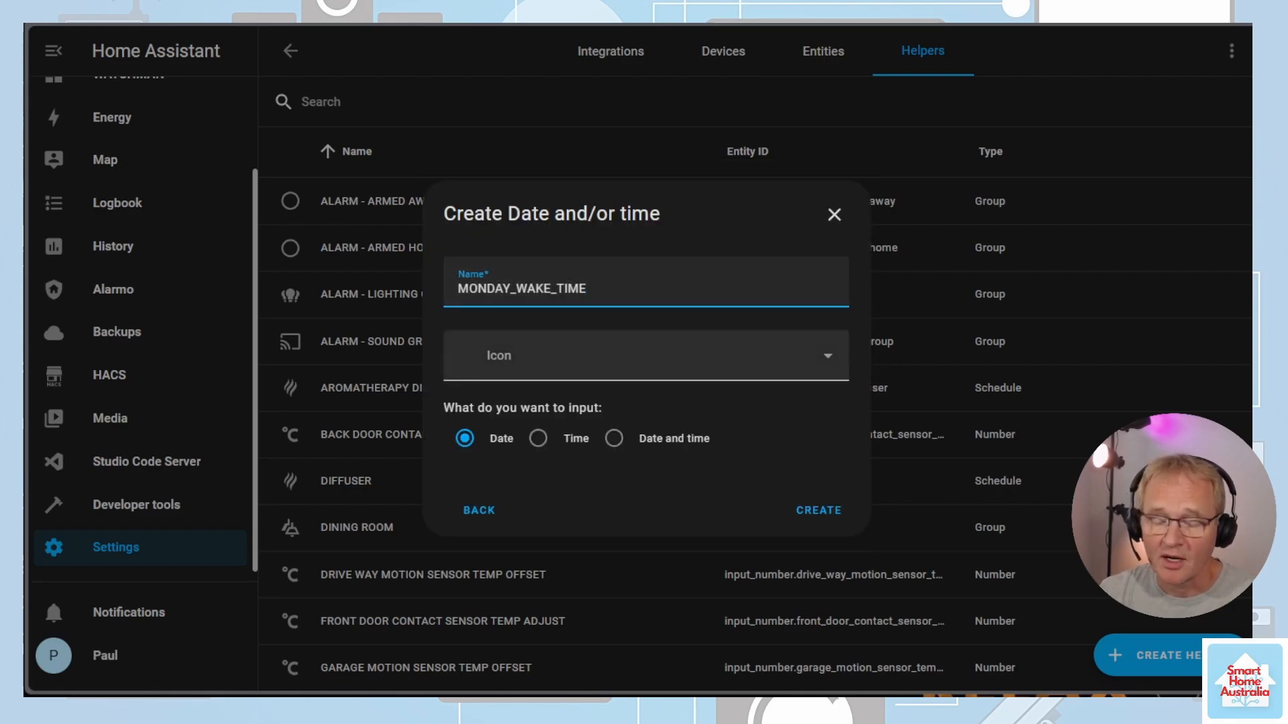
key(Tab)
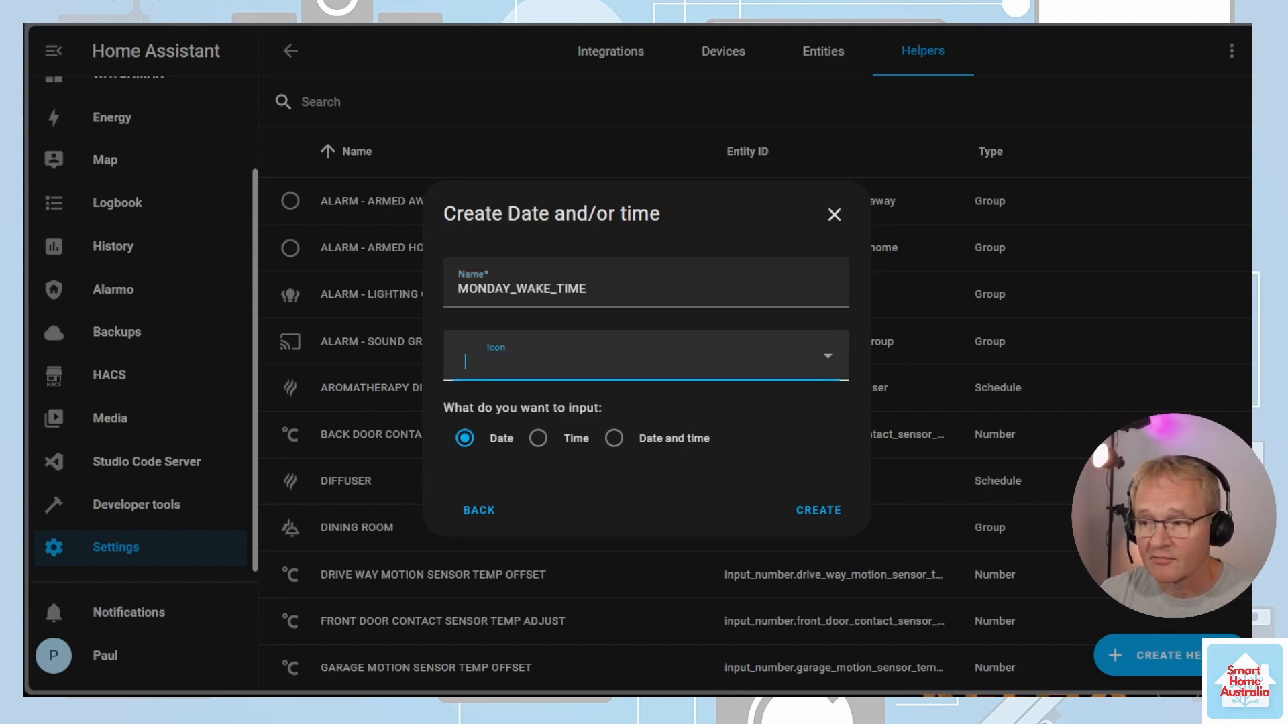
click(542, 464)
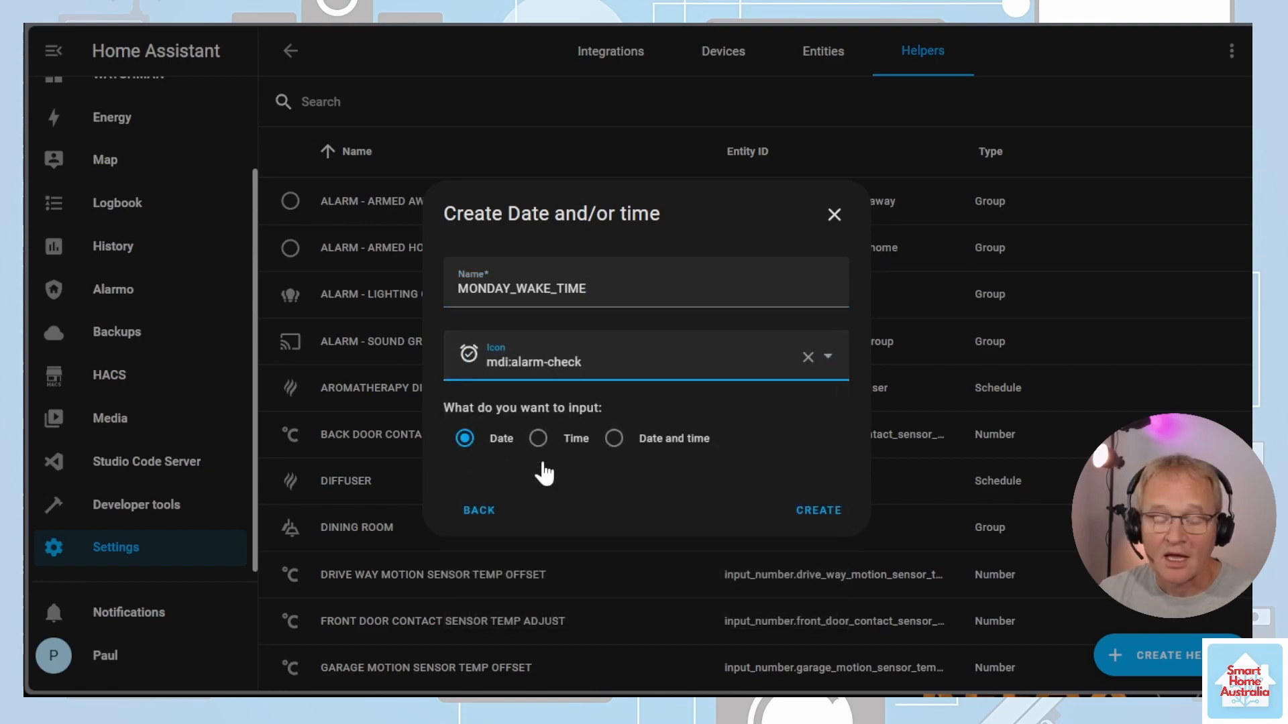
click(537, 440)
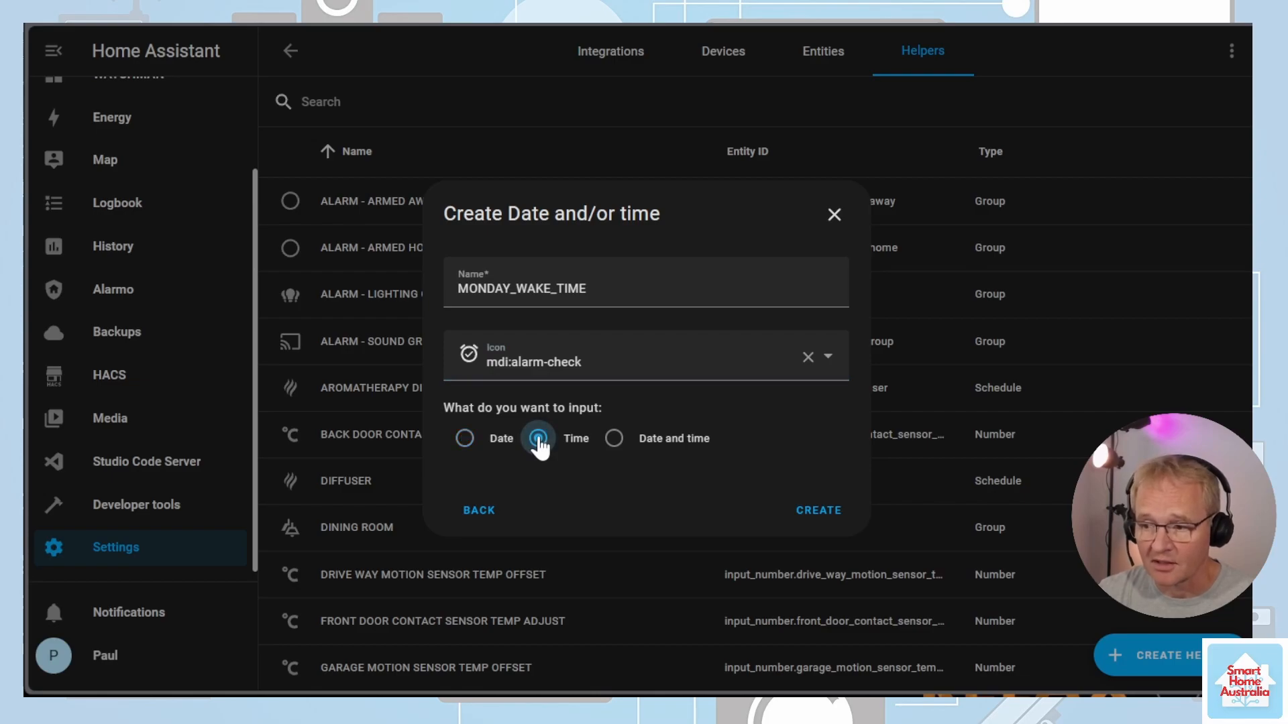
click(823, 513)
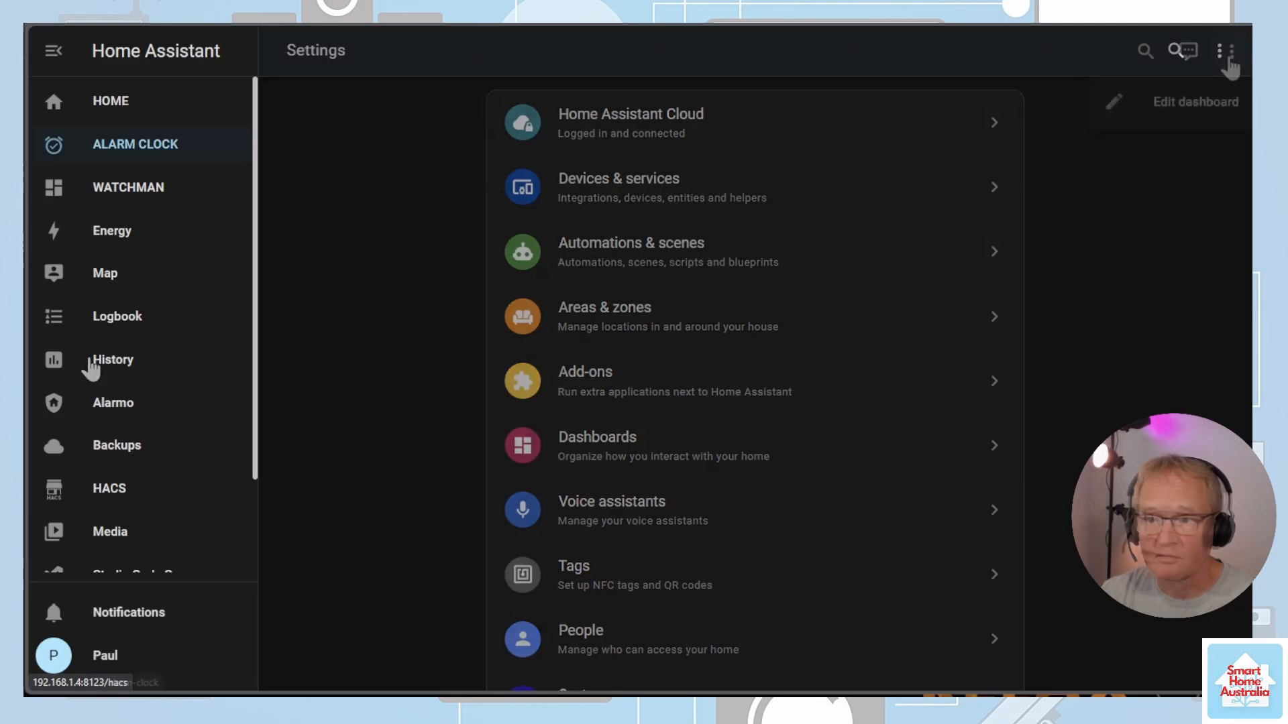
- Start editing the ALARM CLOCK dashboard and add an Entity card to its Home view
click(1208, 106)
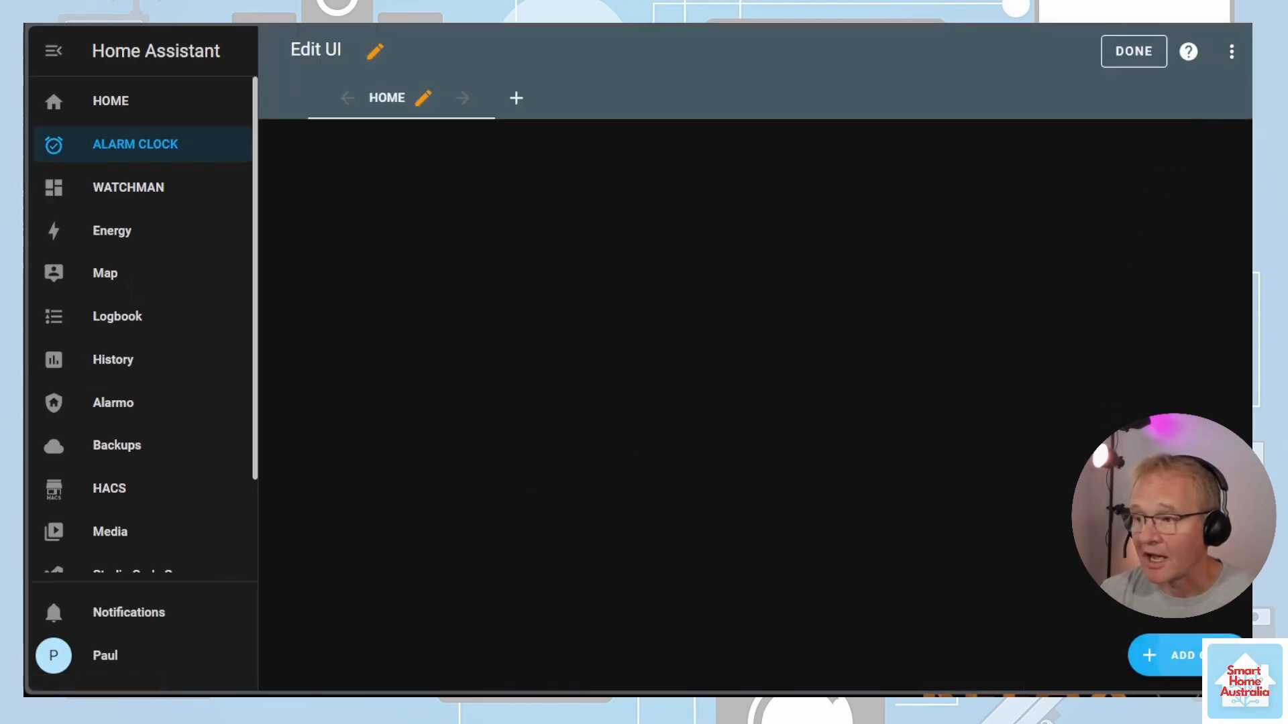
click(1184, 644)
text(entity)
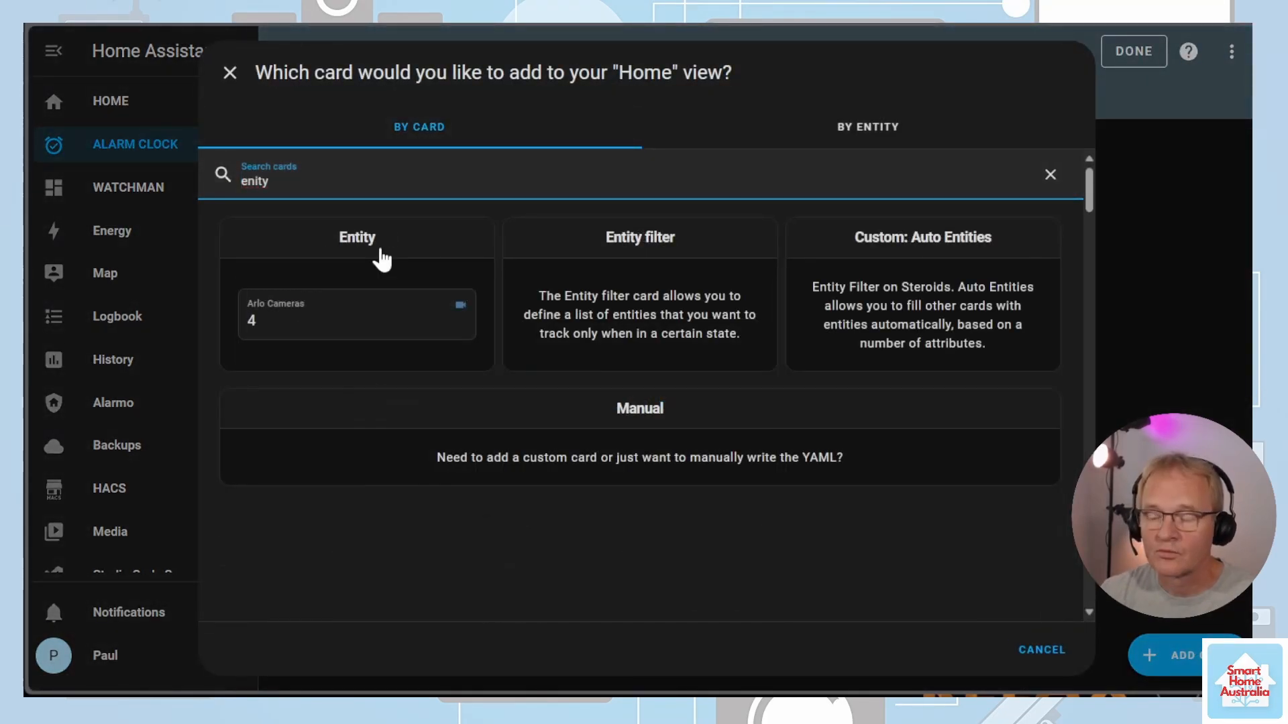
click(380, 247)
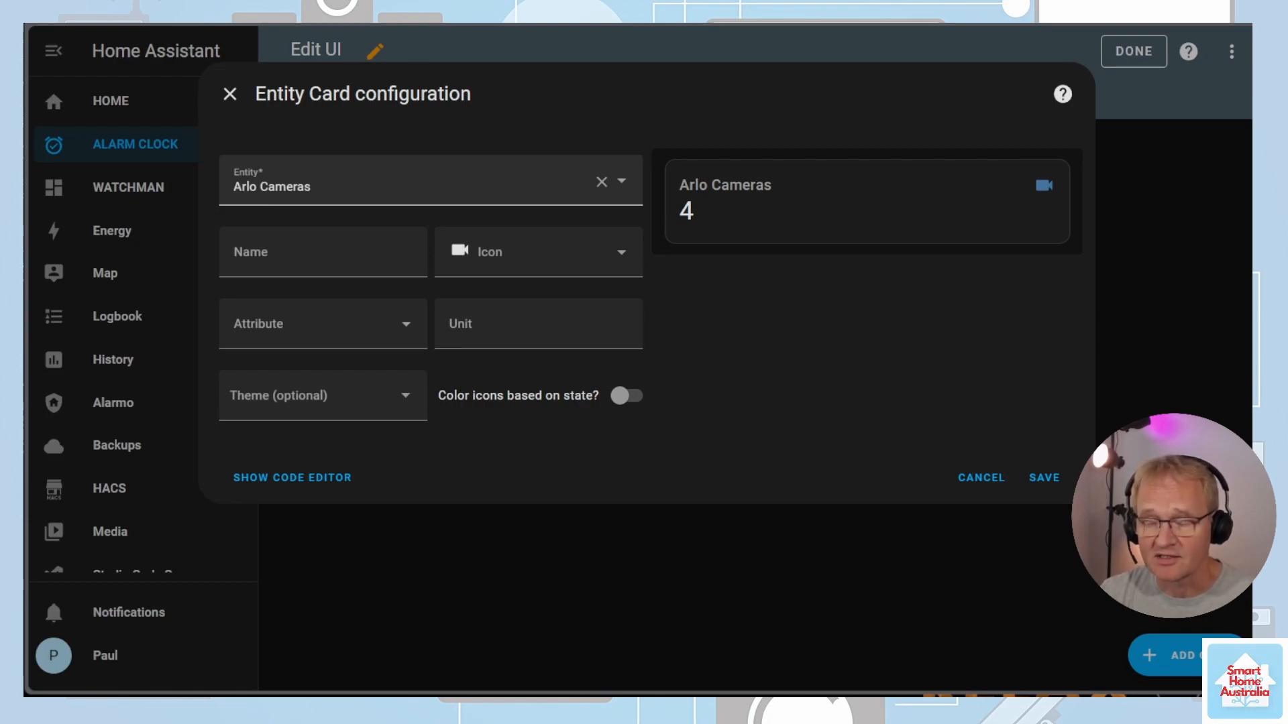
- Set the card's entity to MONDAY_WAKE_TIME, save the card and finish editing the dashboard
click(230, 202)
text(monday_w)
click(410, 262)
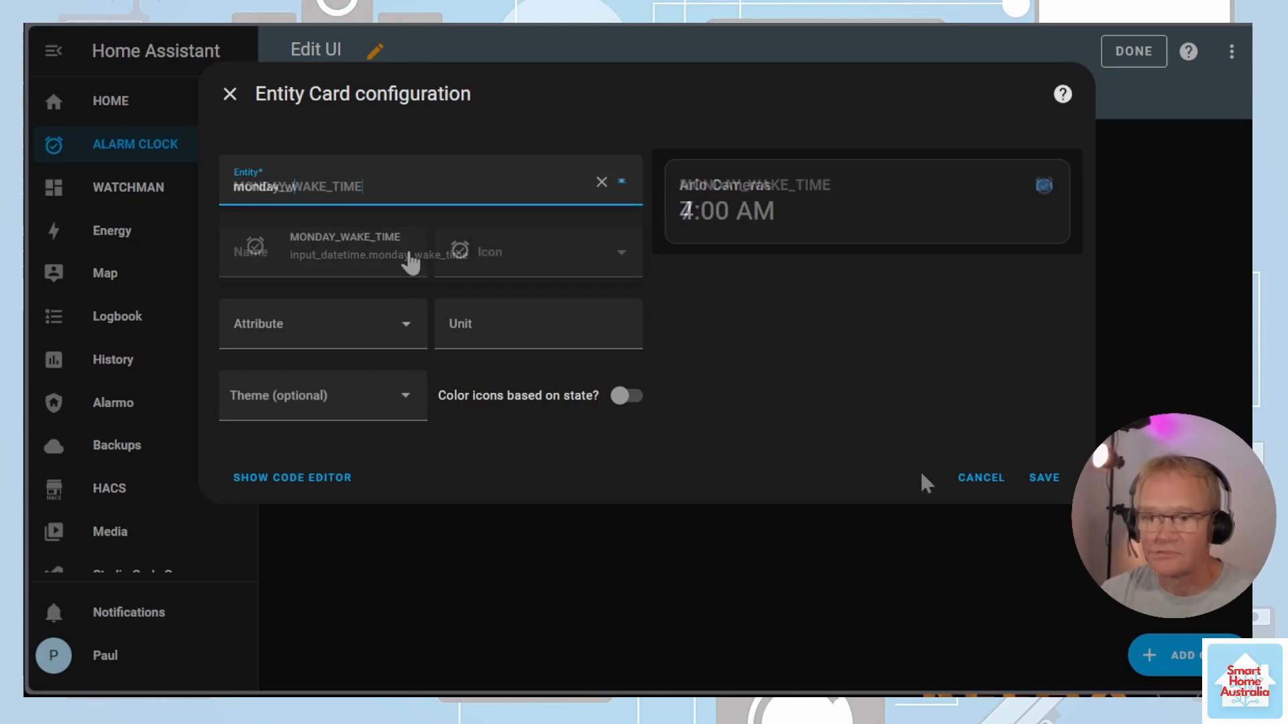
click(1040, 480)
click(1132, 52)
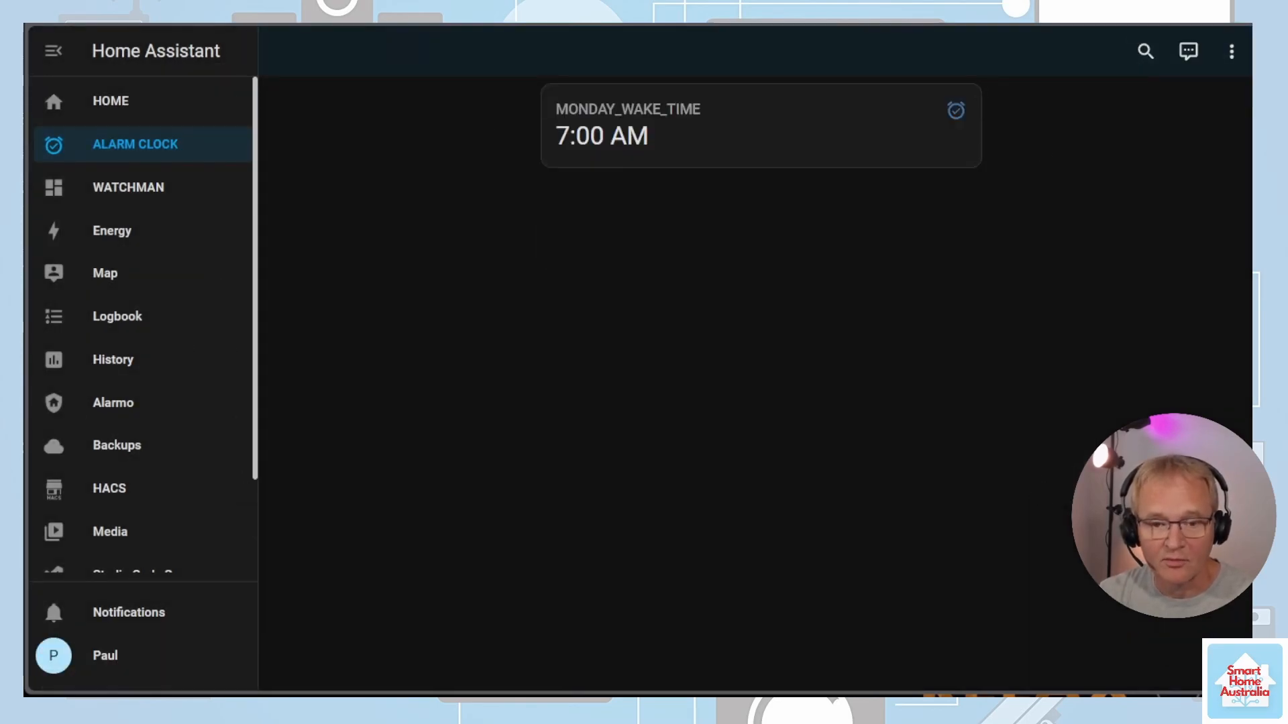
- View the MONDAY_WAKE_TIME entity's time controls from its dashboard card and close them
click(640, 134)
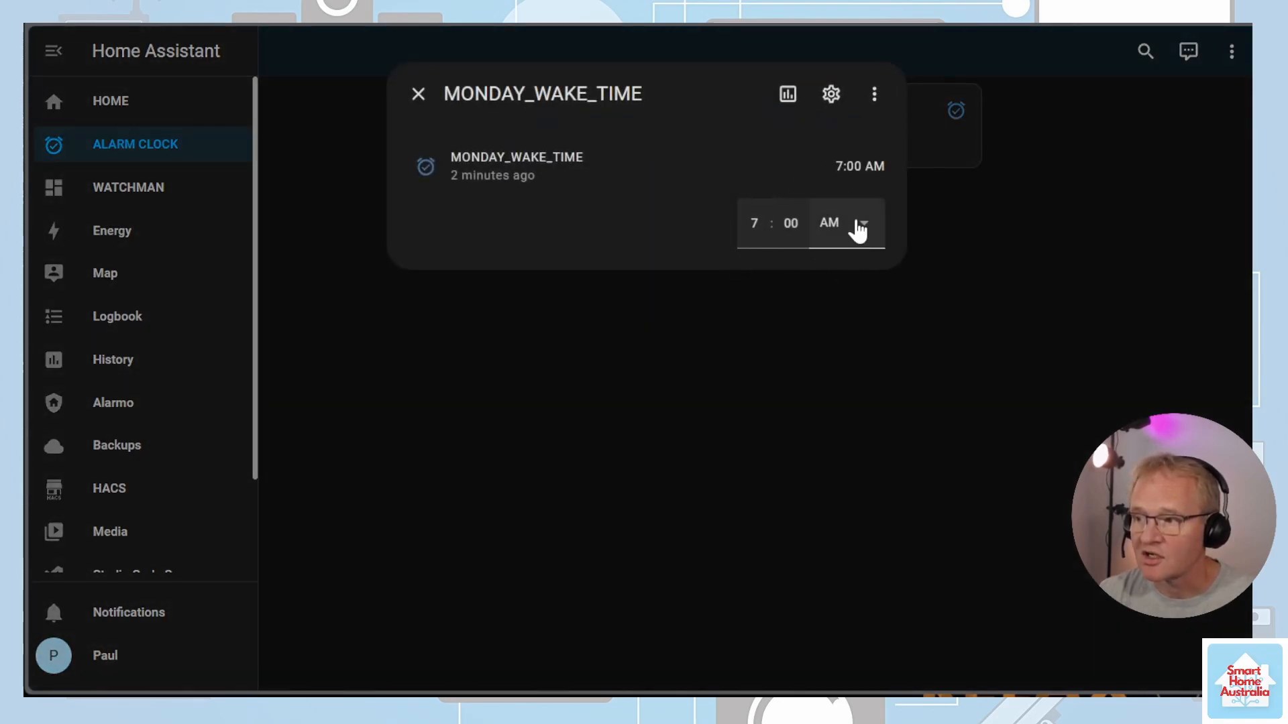
key(Escape)
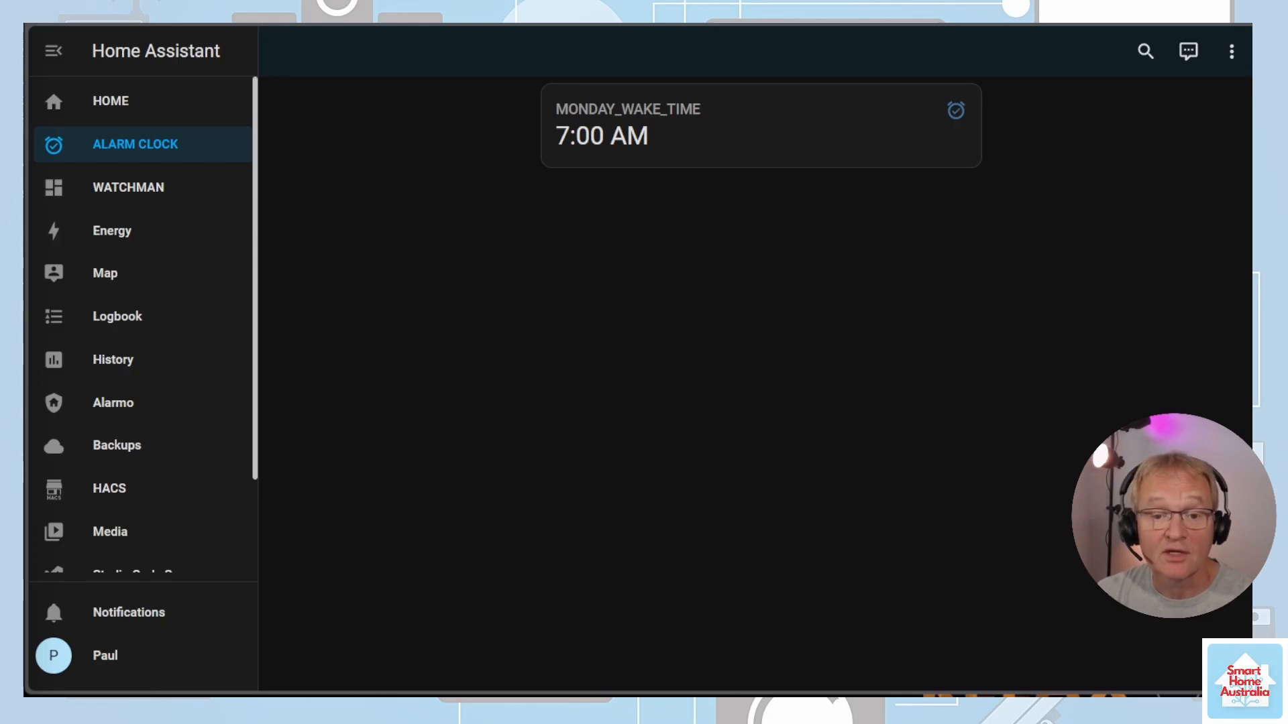
- Start a new empty automation under Automations & scenes
scroll(152, 397, down, 2)
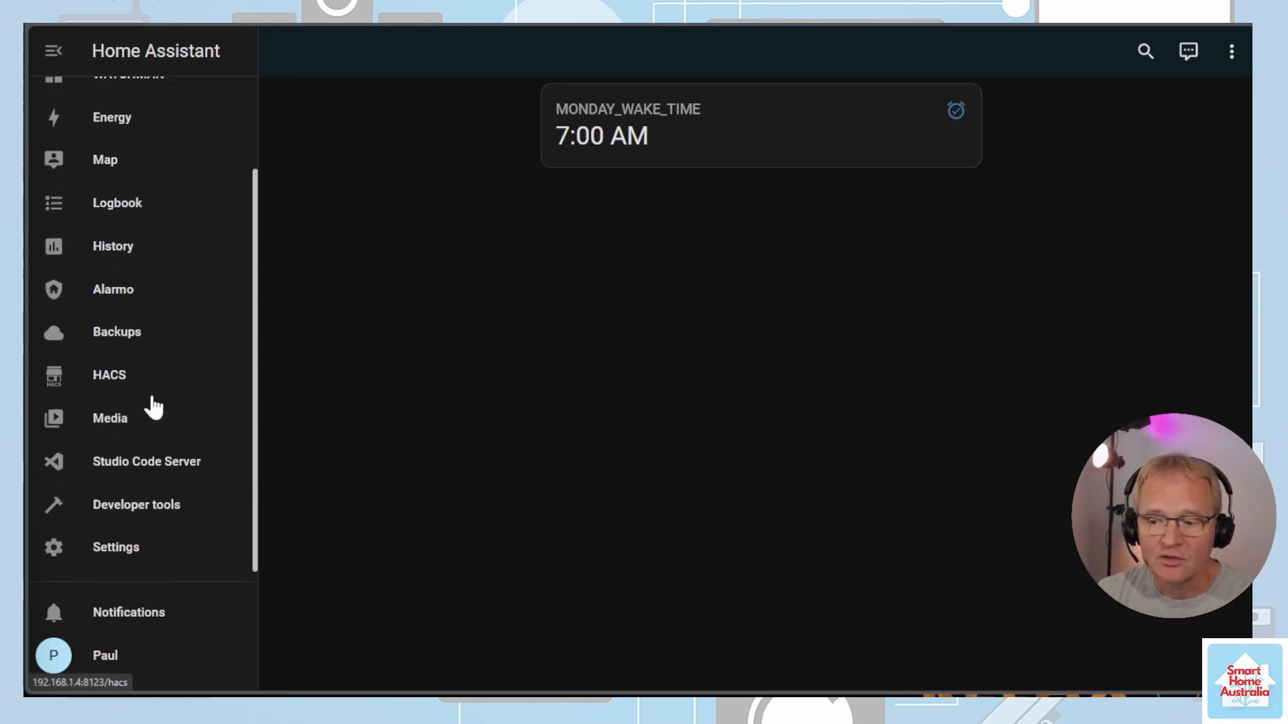
click(140, 554)
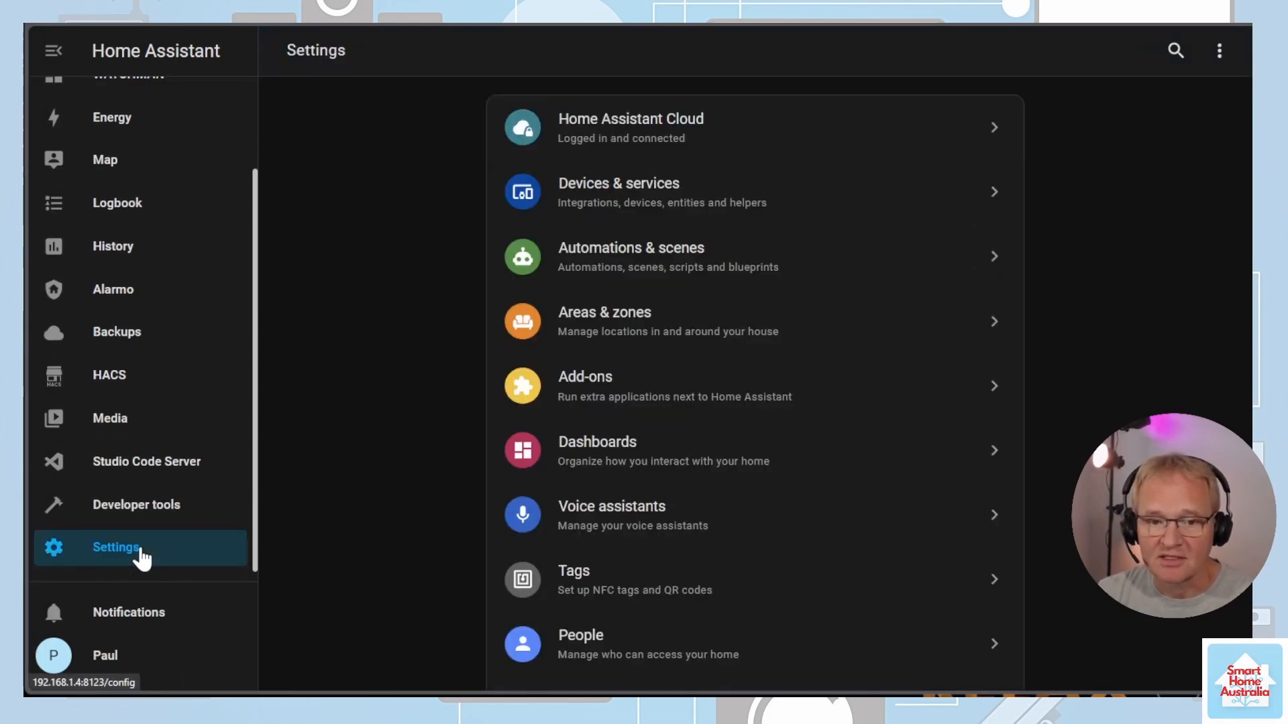
click(672, 266)
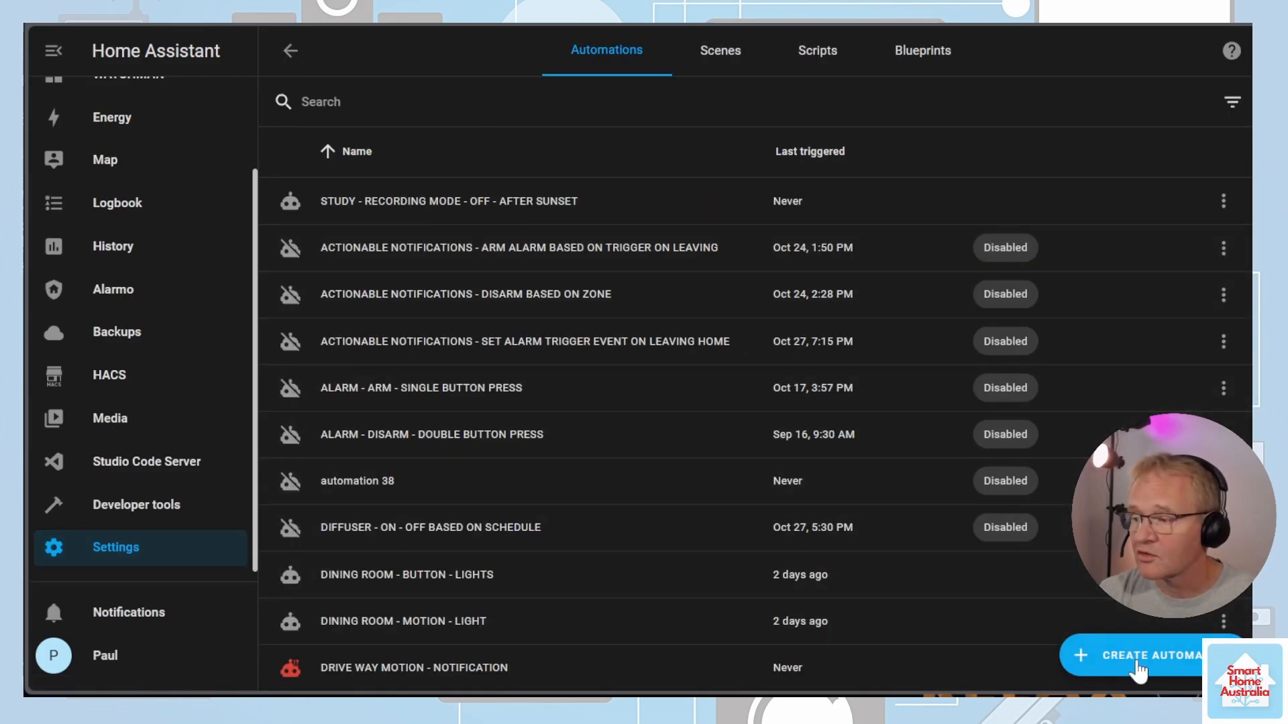
click(1136, 663)
click(552, 278)
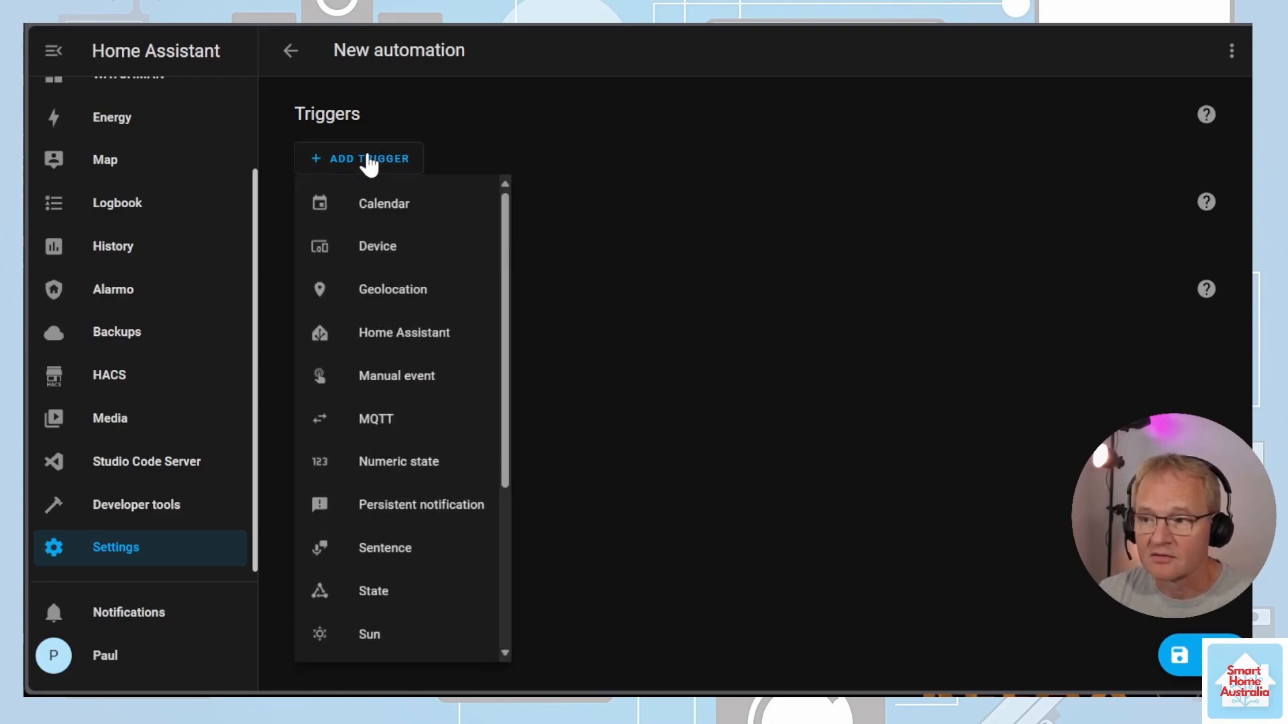
- Add a Sun trigger for the Sunrise event and give it the trigger ID sunrise
click(376, 632)
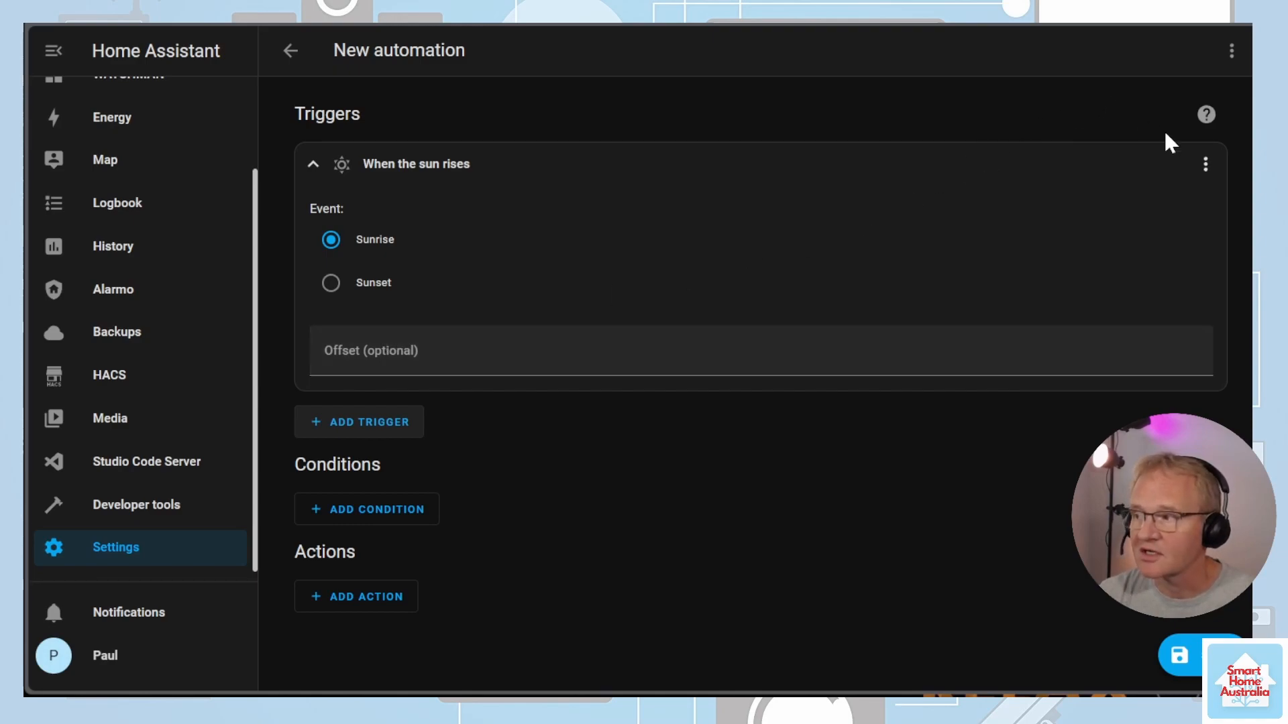
click(1205, 164)
click(1131, 304)
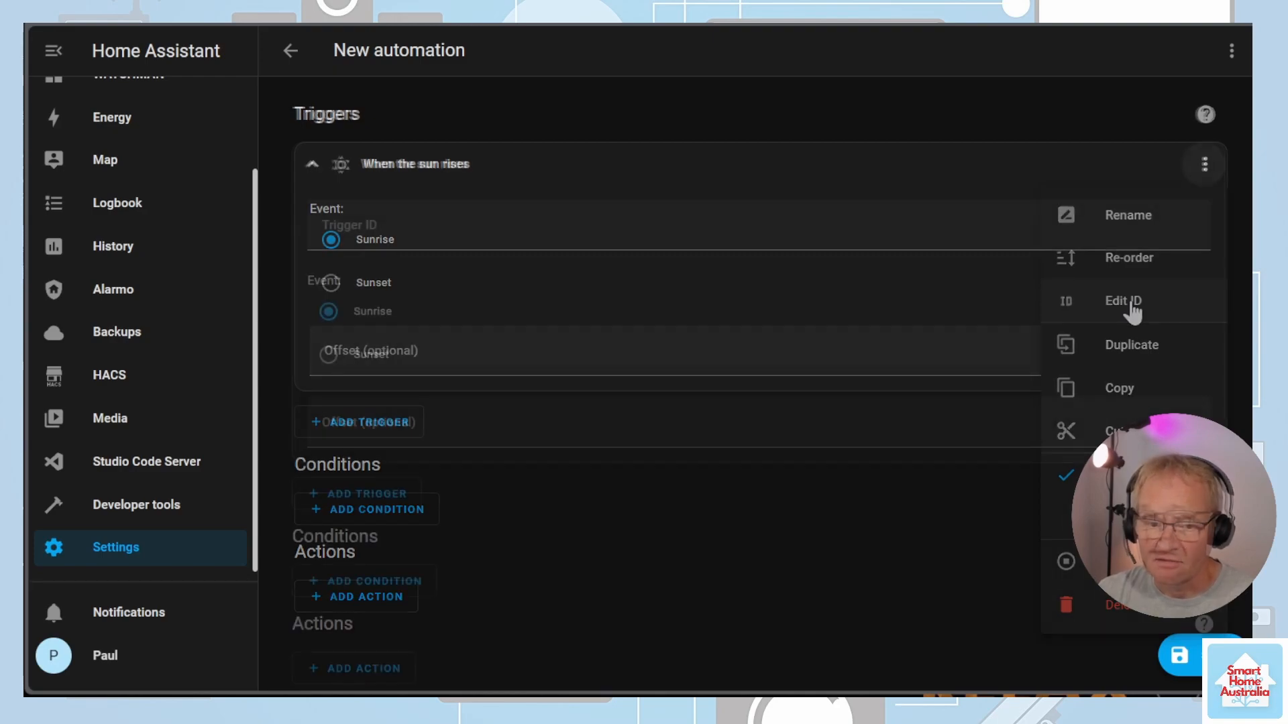
click(759, 225)
text(sunrise)
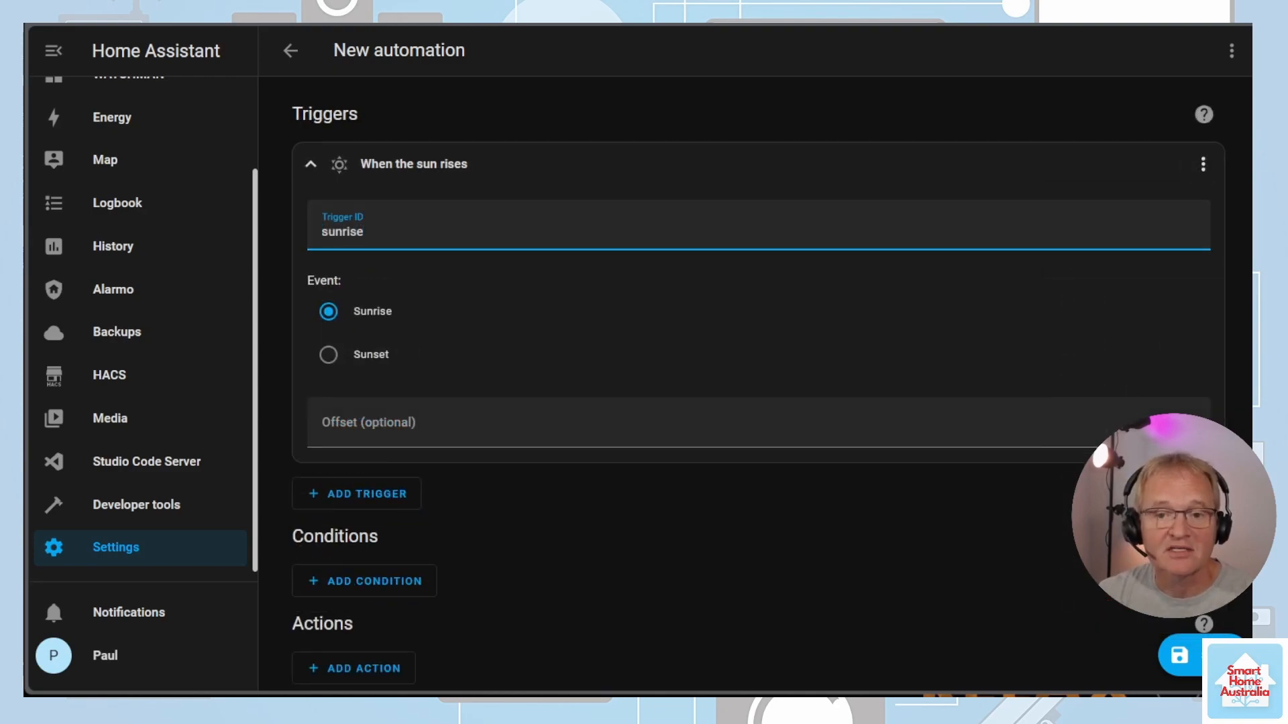
- Add a Time trigger that takes its time from the MONDAY_WAKE_TIME date/time helper
click(384, 494)
scroll(417, 445, down, 4)
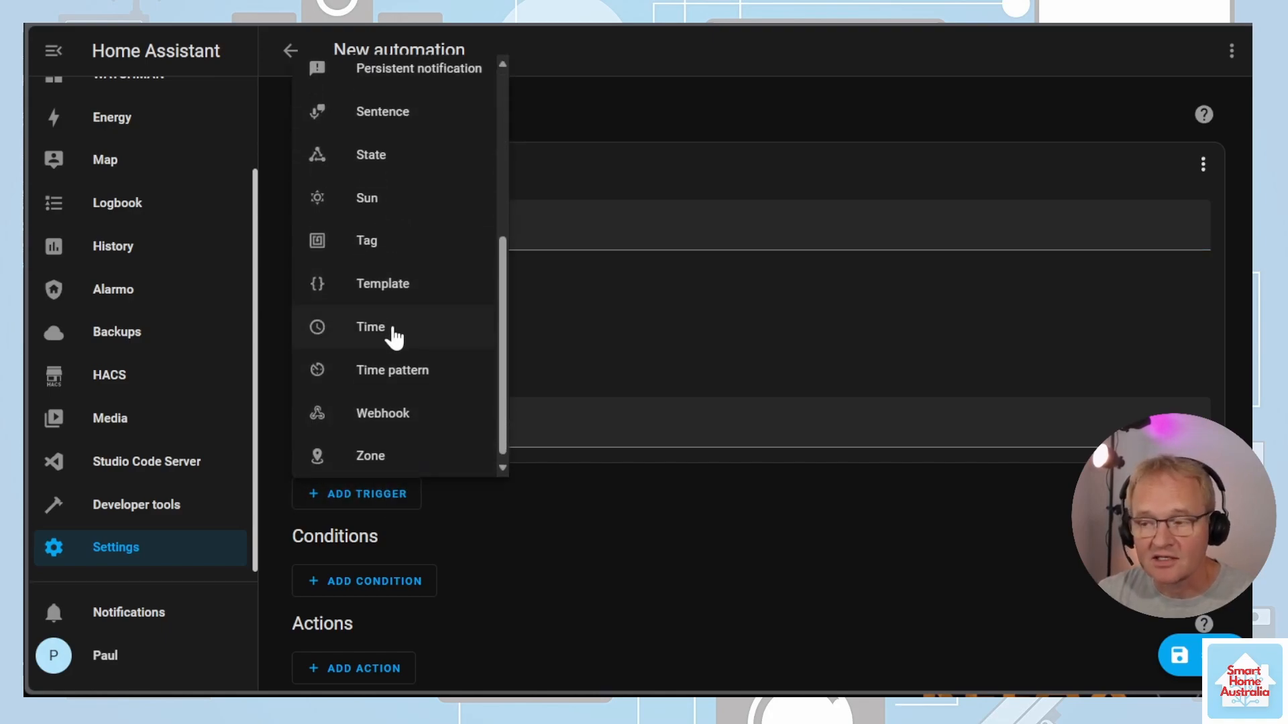
click(395, 329)
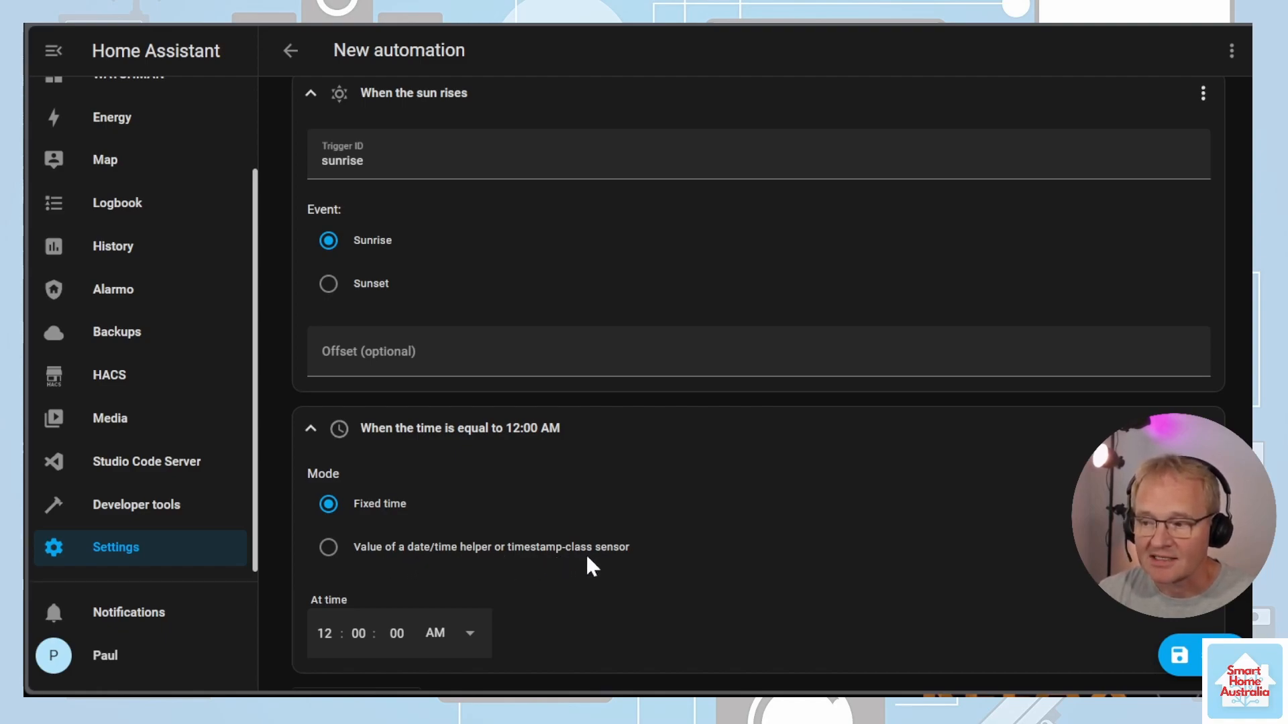
click(328, 548)
drag(373, 418, 316, 416)
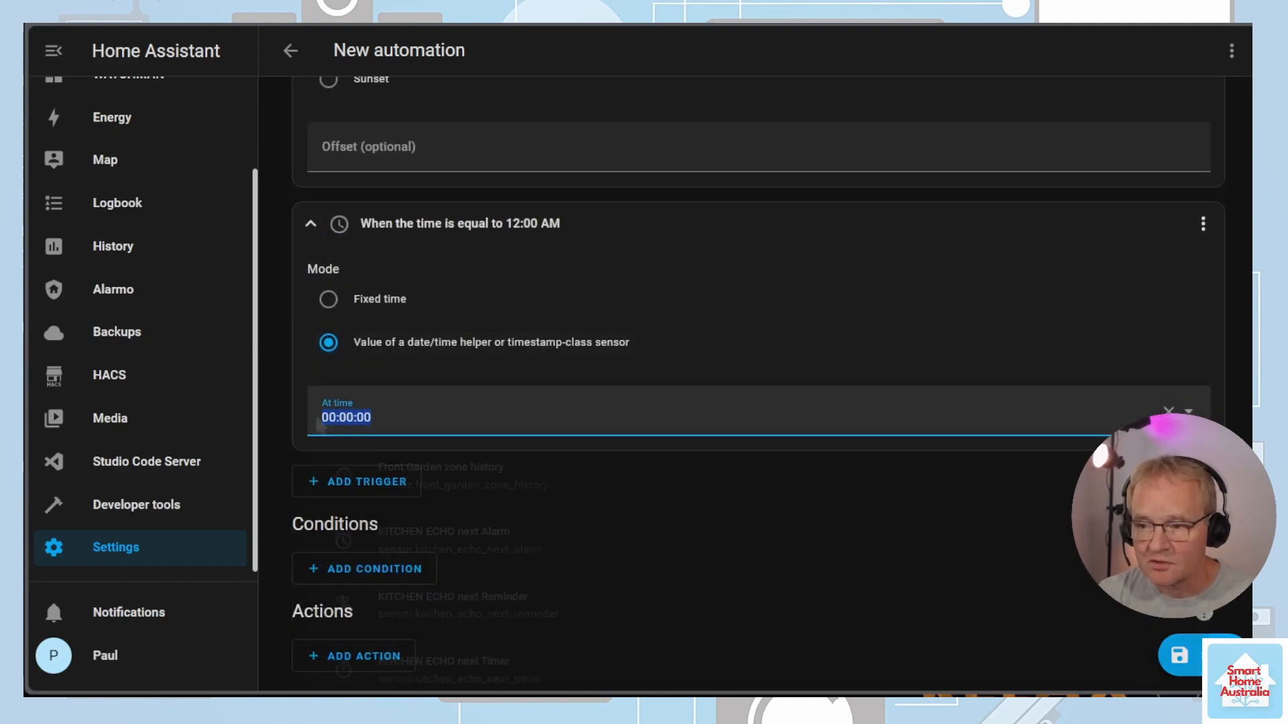
key(BackSpace)
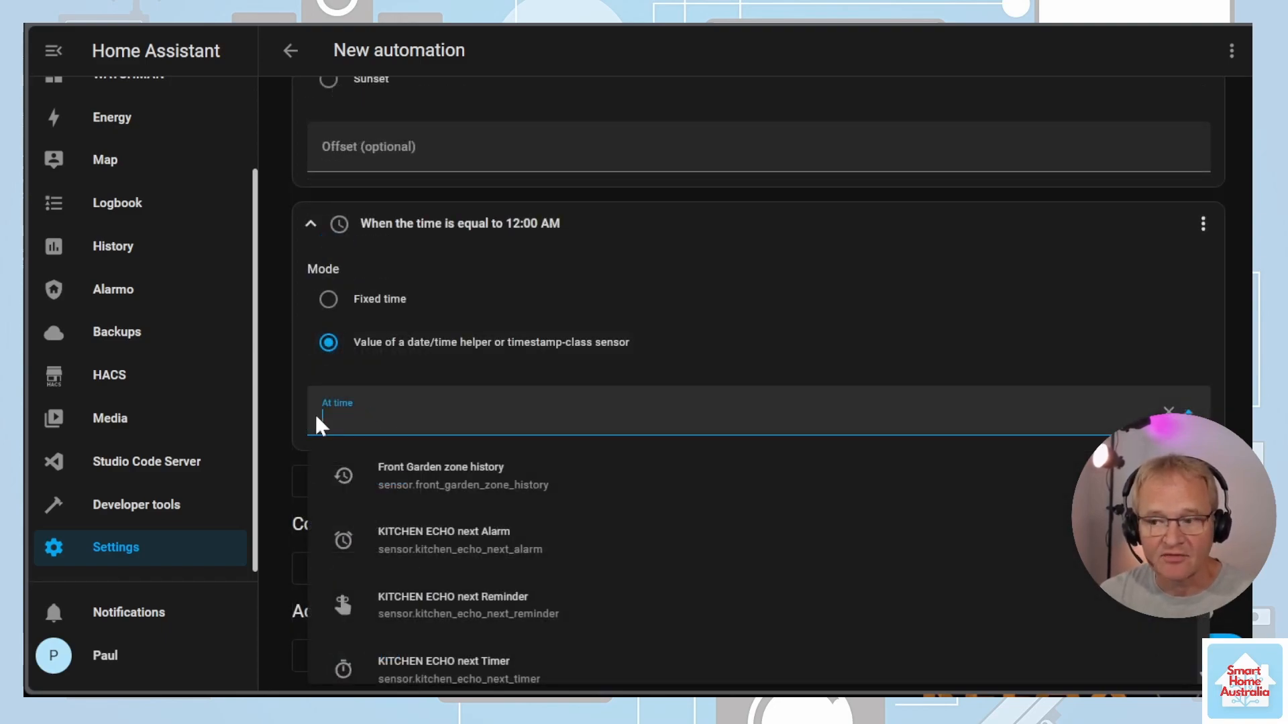
text(monday)
click(461, 473)
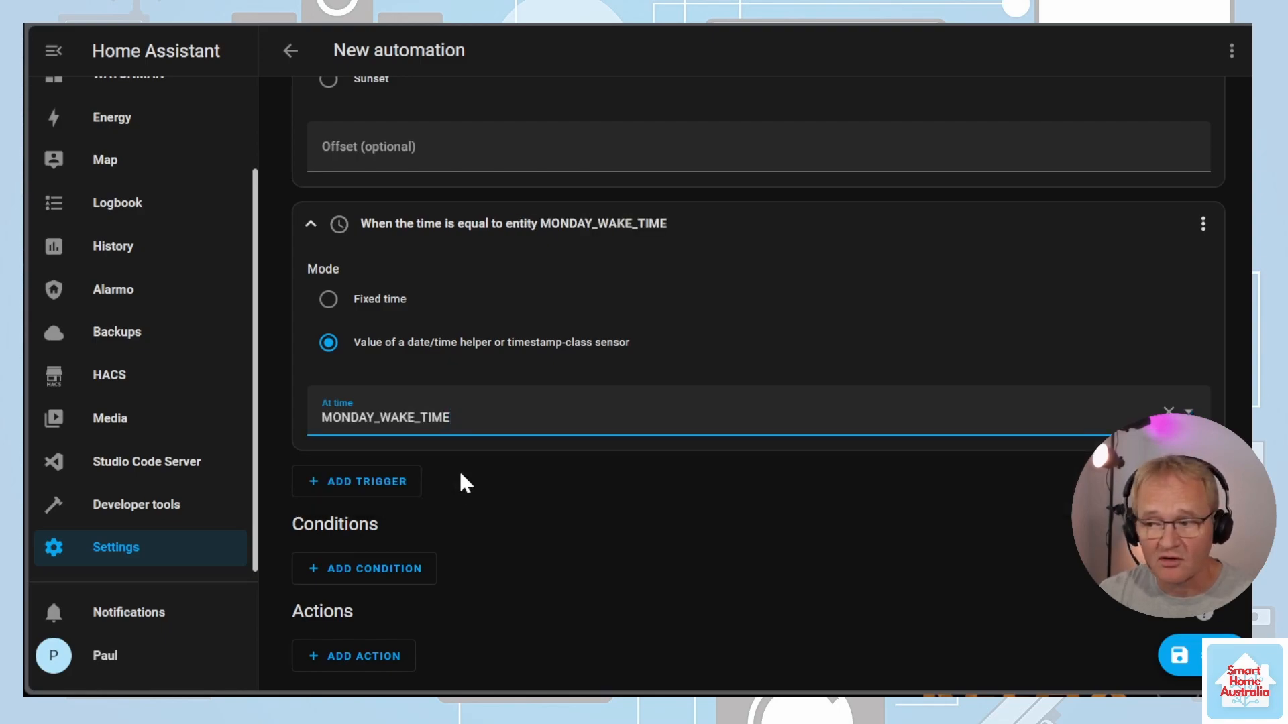
- Give the MONDAY_WAKE_TIME time trigger the trigger ID monday_alarm_time
click(1202, 227)
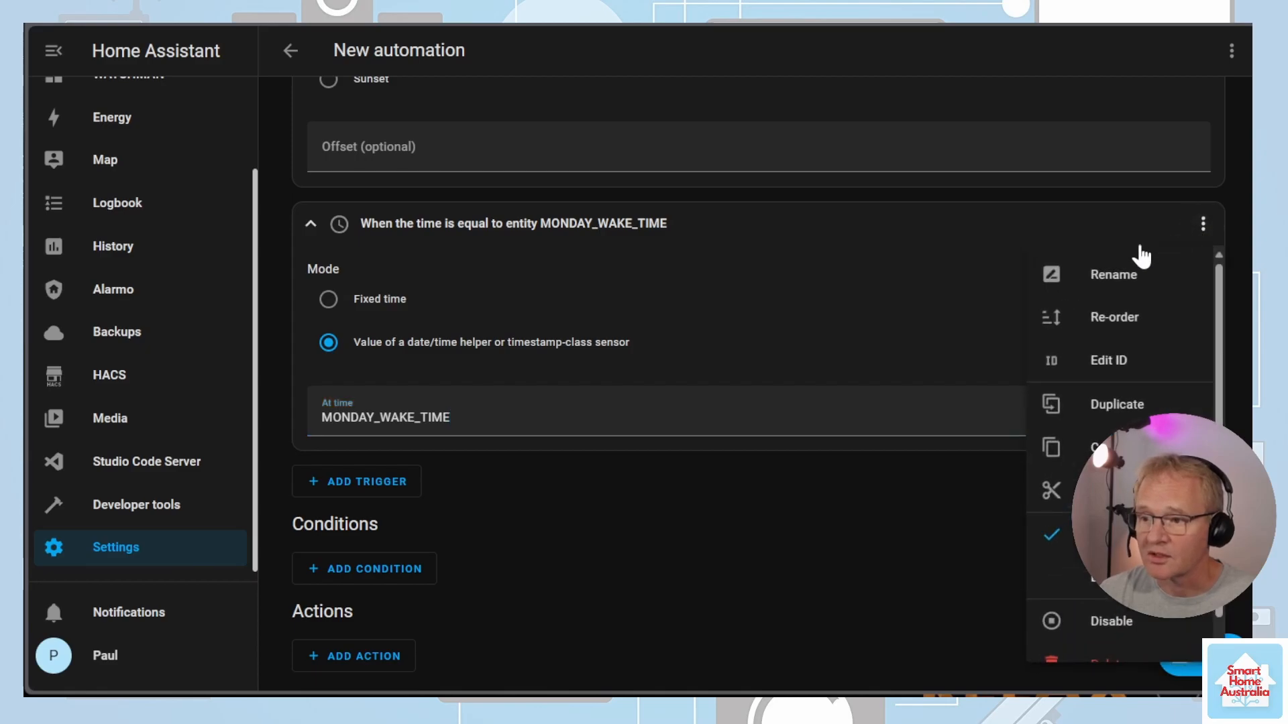
click(1129, 366)
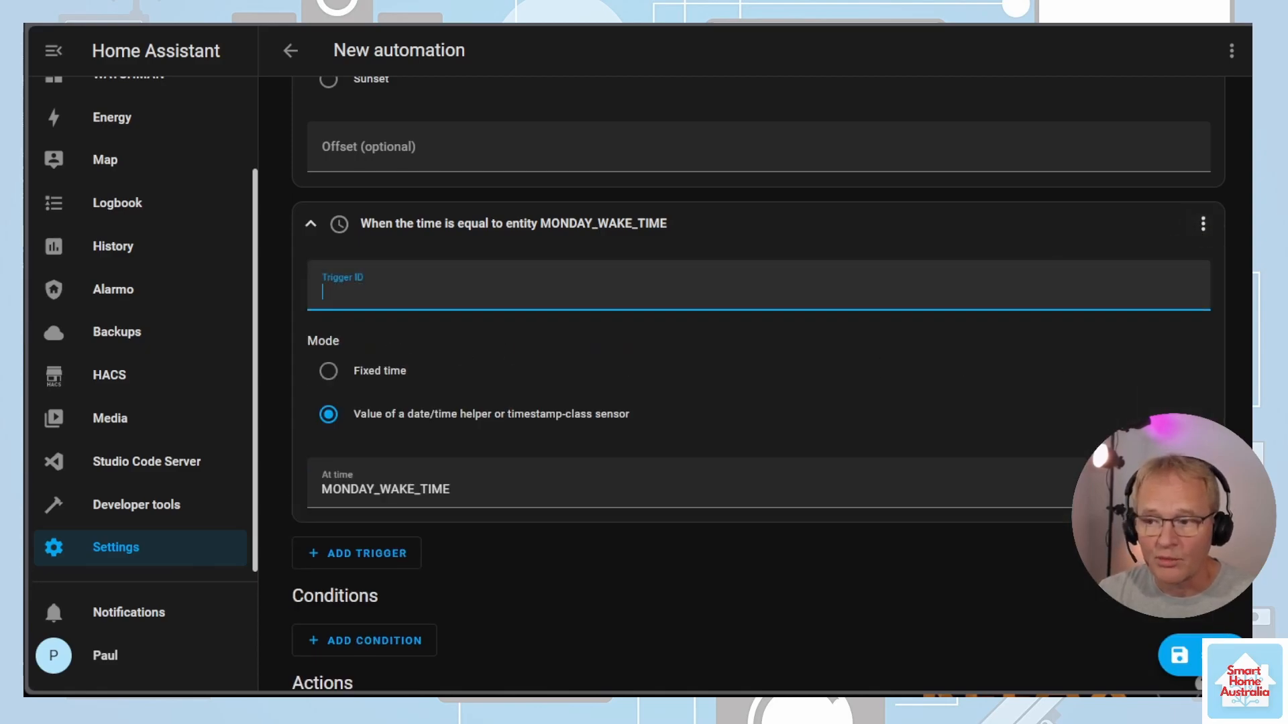
text(monday_alarm_time)
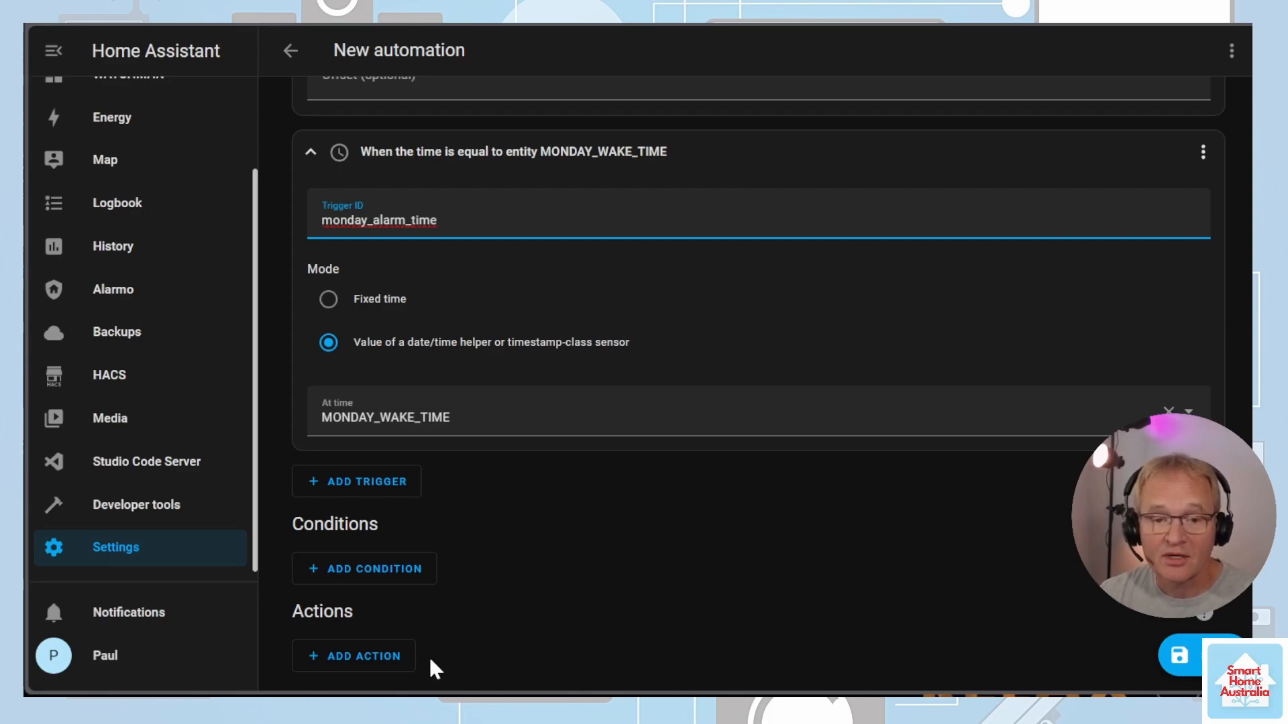
- Add a Choose action and give its Option 1 a Triggered by condition for monday_alarm_time
click(392, 660)
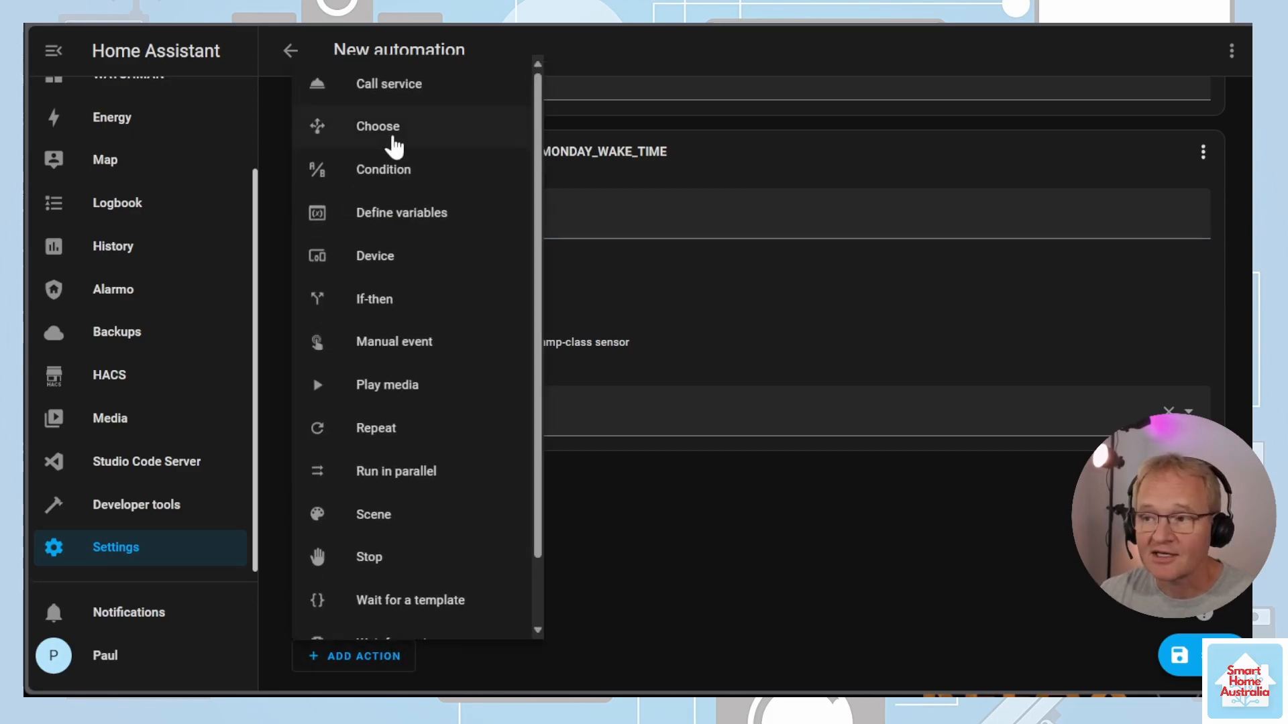
click(394, 127)
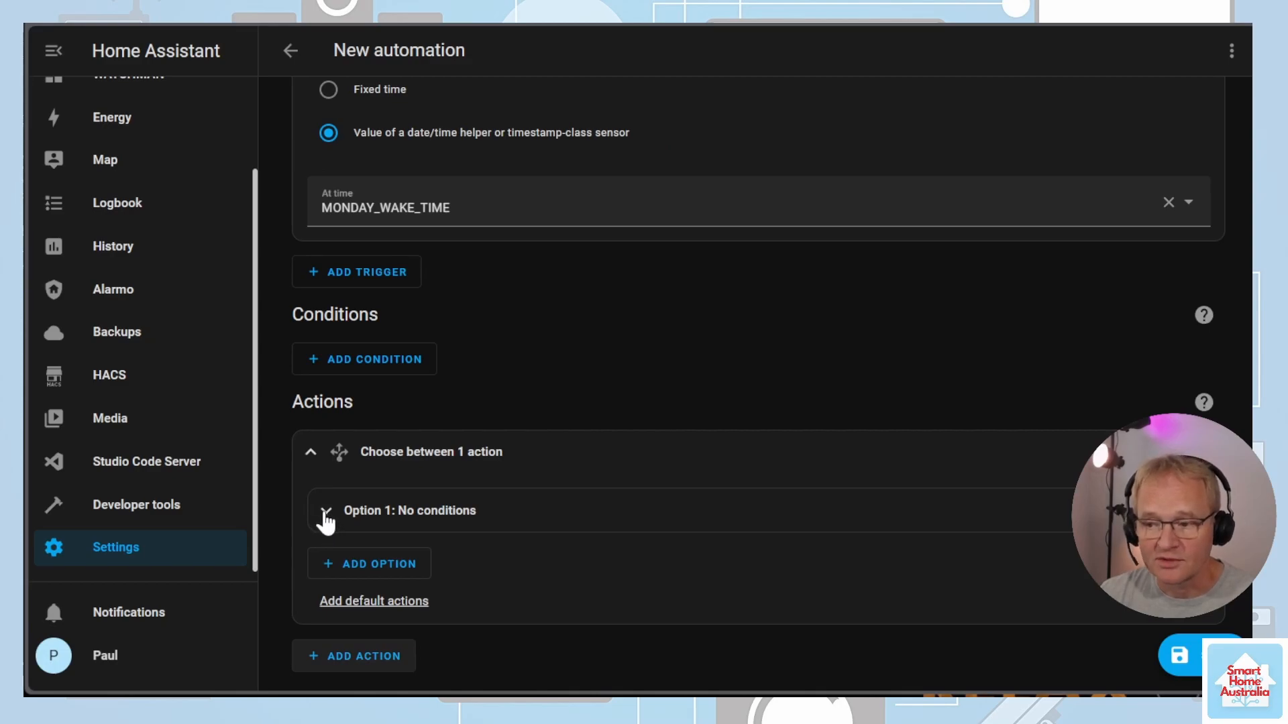
click(326, 516)
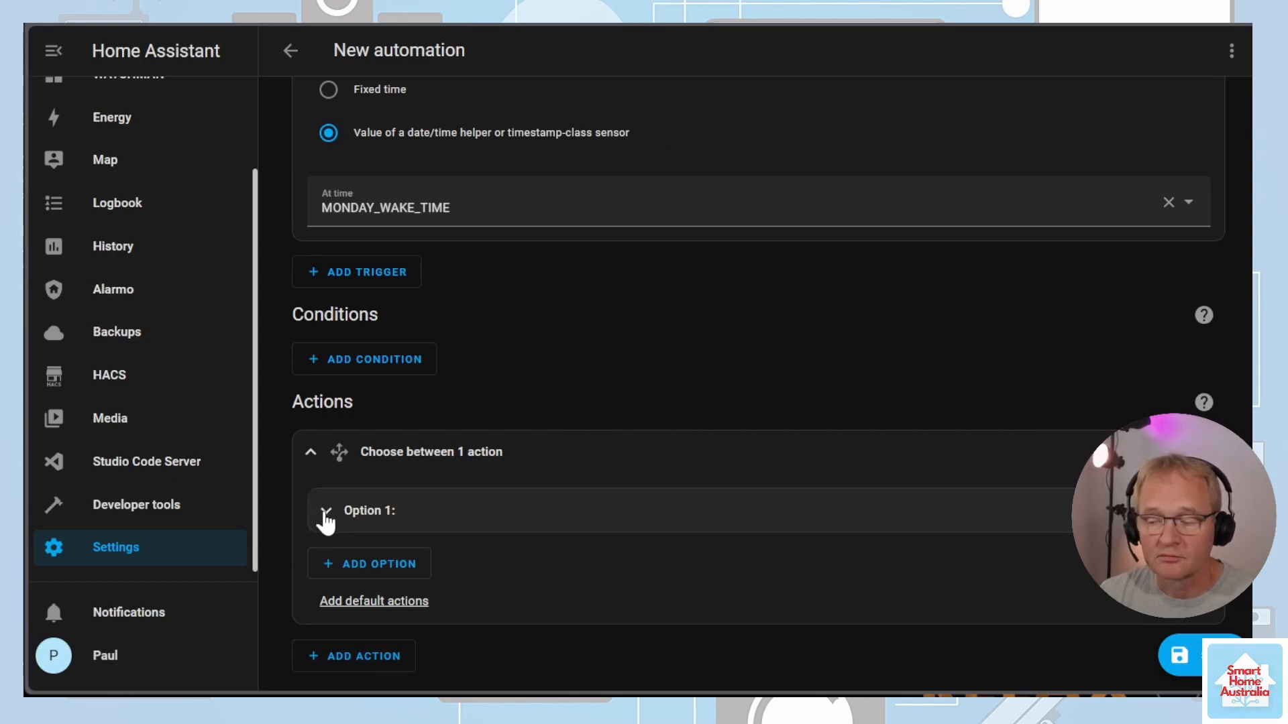
scroll(793, 445, down, 3)
click(409, 421)
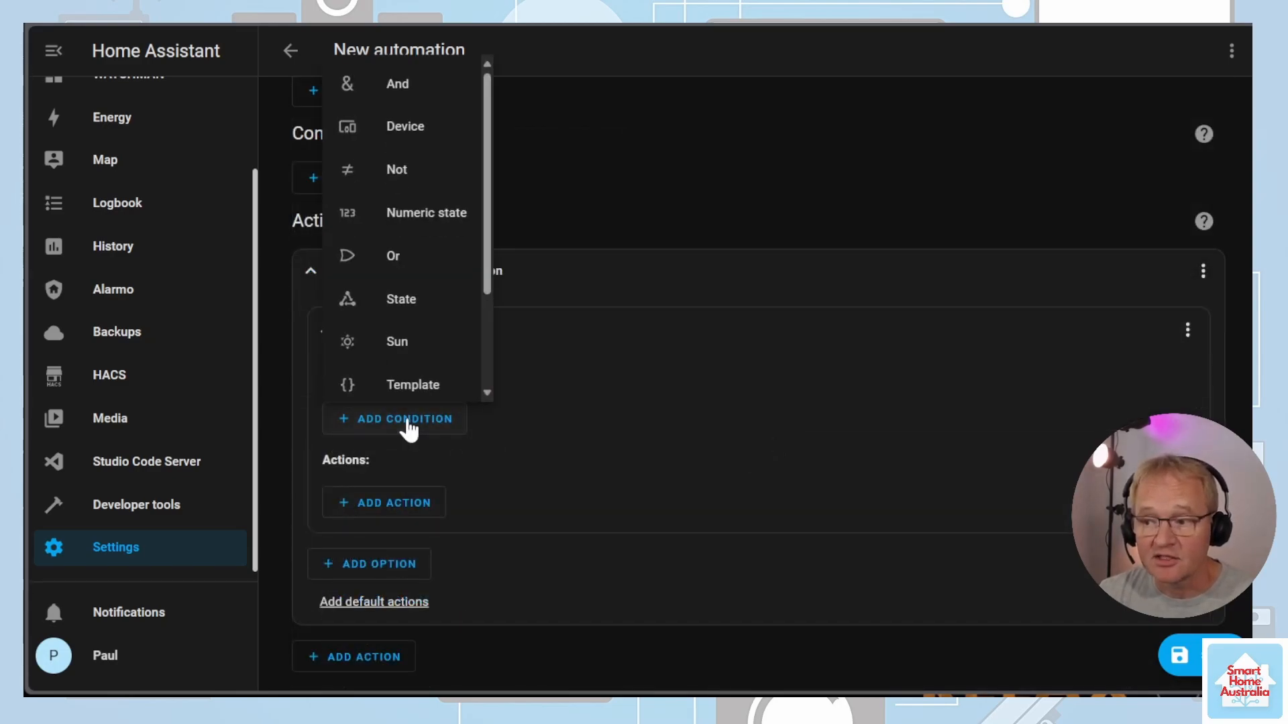
scroll(431, 338, down, 2)
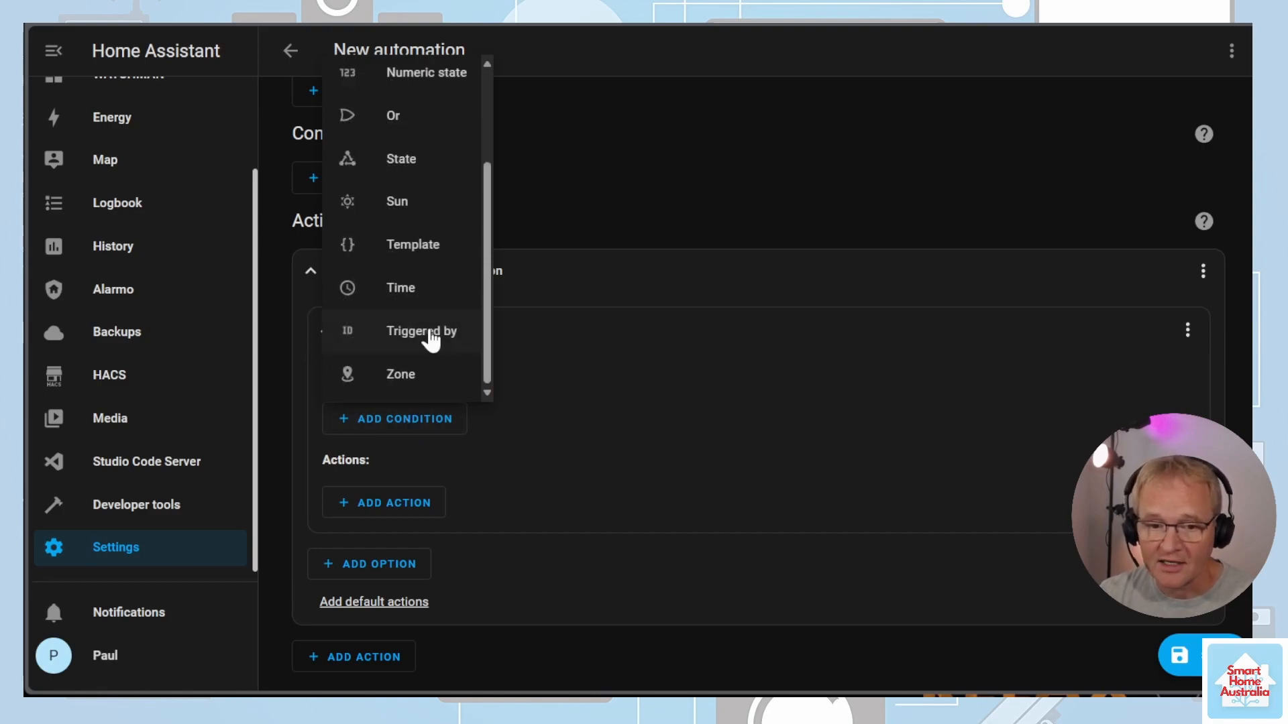
click(431, 336)
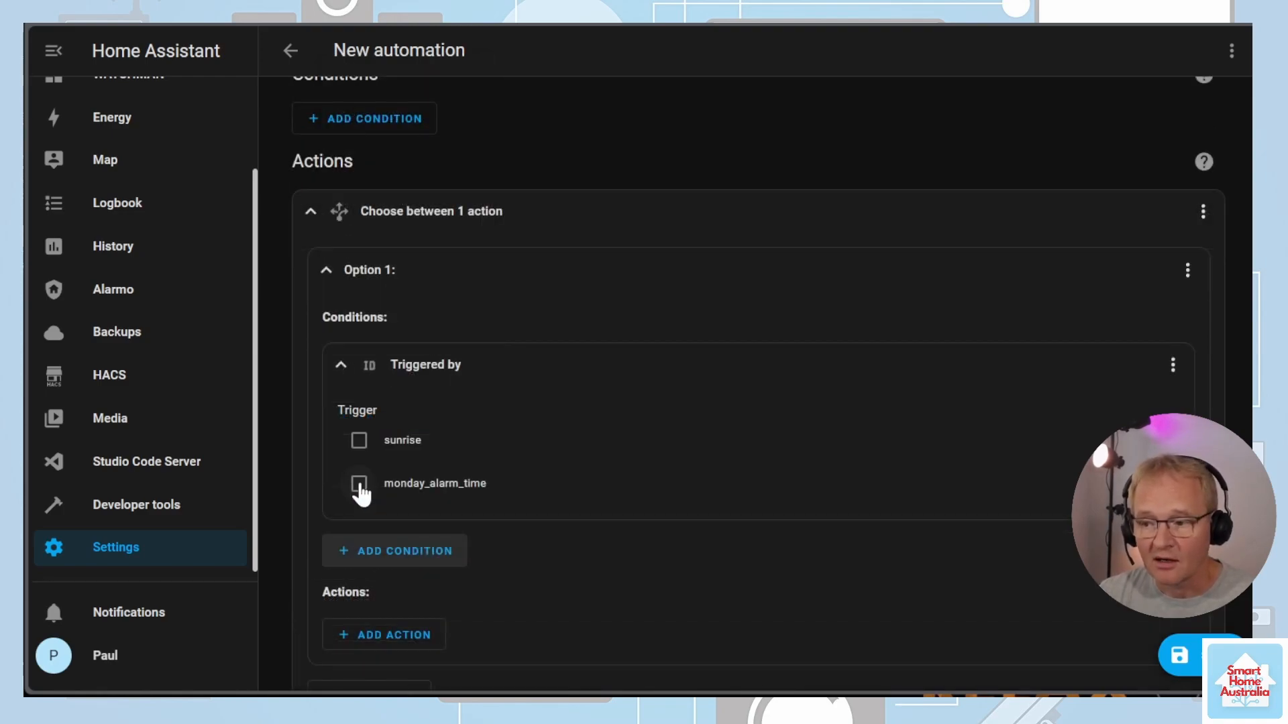
click(359, 484)
- Add a State condition to Option 1 requiring the personal workday binary sensor to be On
scroll(637, 502, down, 2)
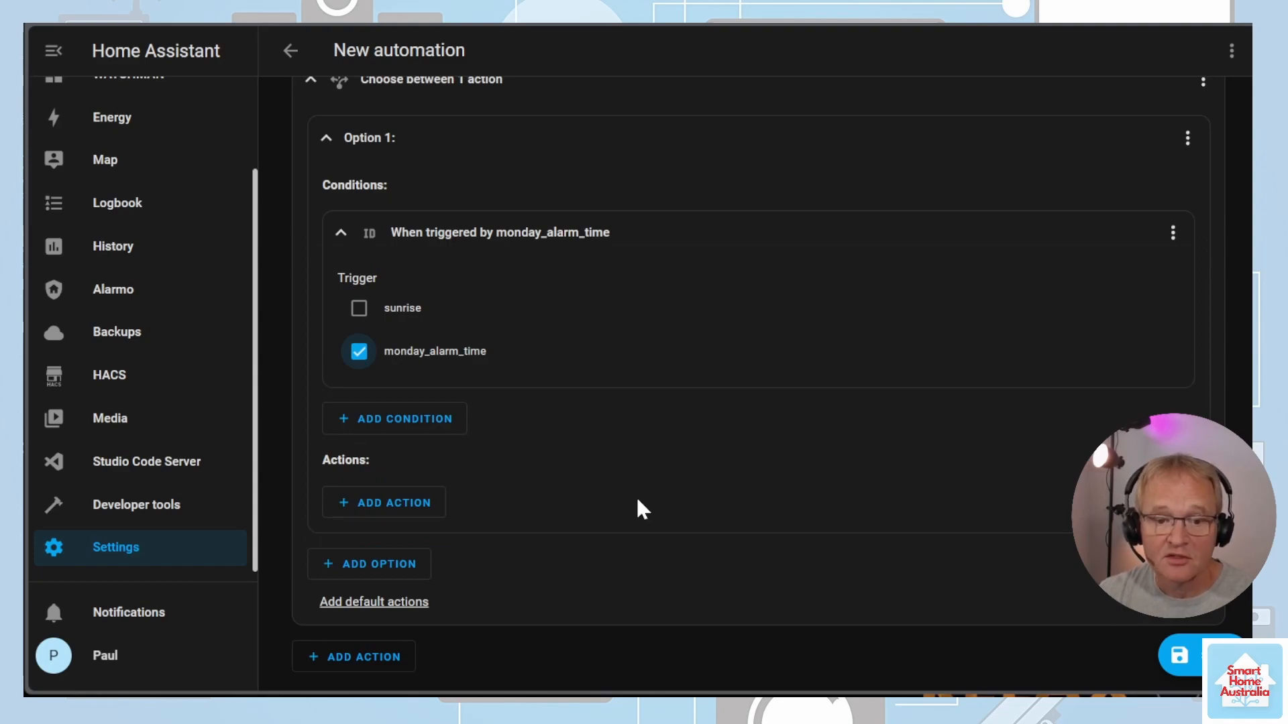
click(433, 423)
click(425, 163)
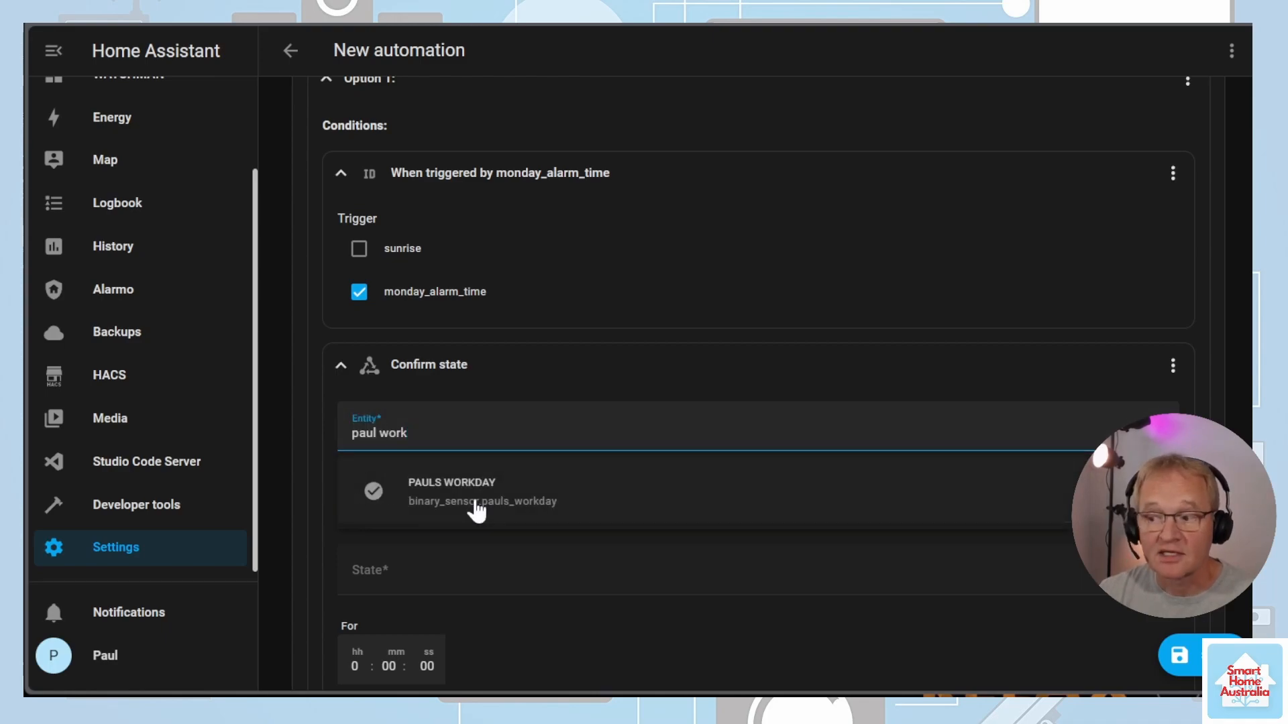
click(476, 500)
click(475, 570)
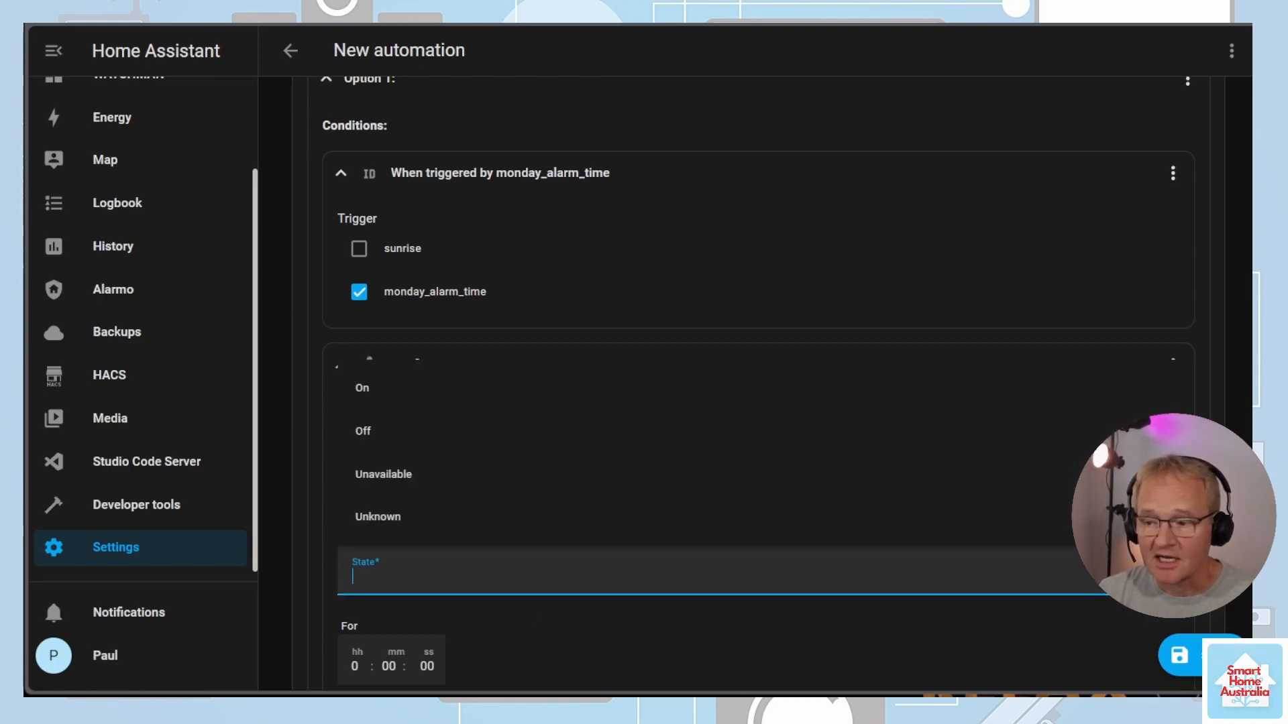
click(379, 402)
- Add a Time condition to Option 1 with the weekday limited to Monday
scroll(379, 402, down, 5)
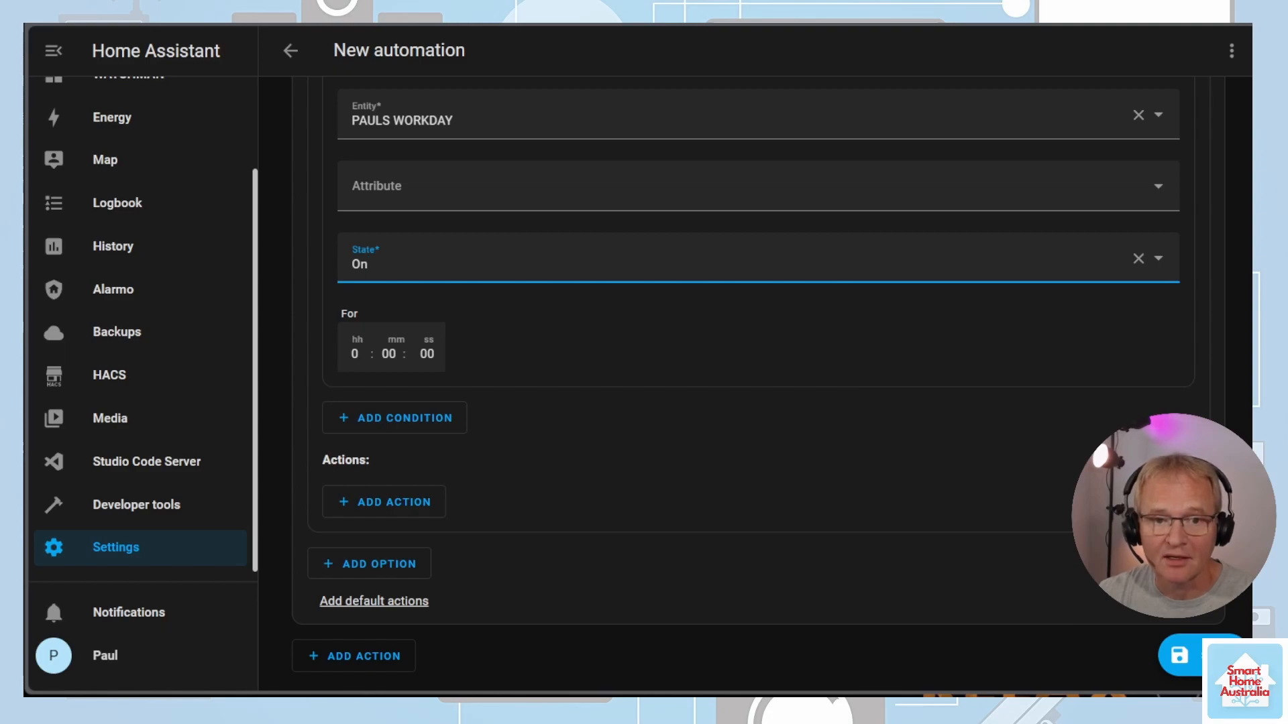
click(440, 425)
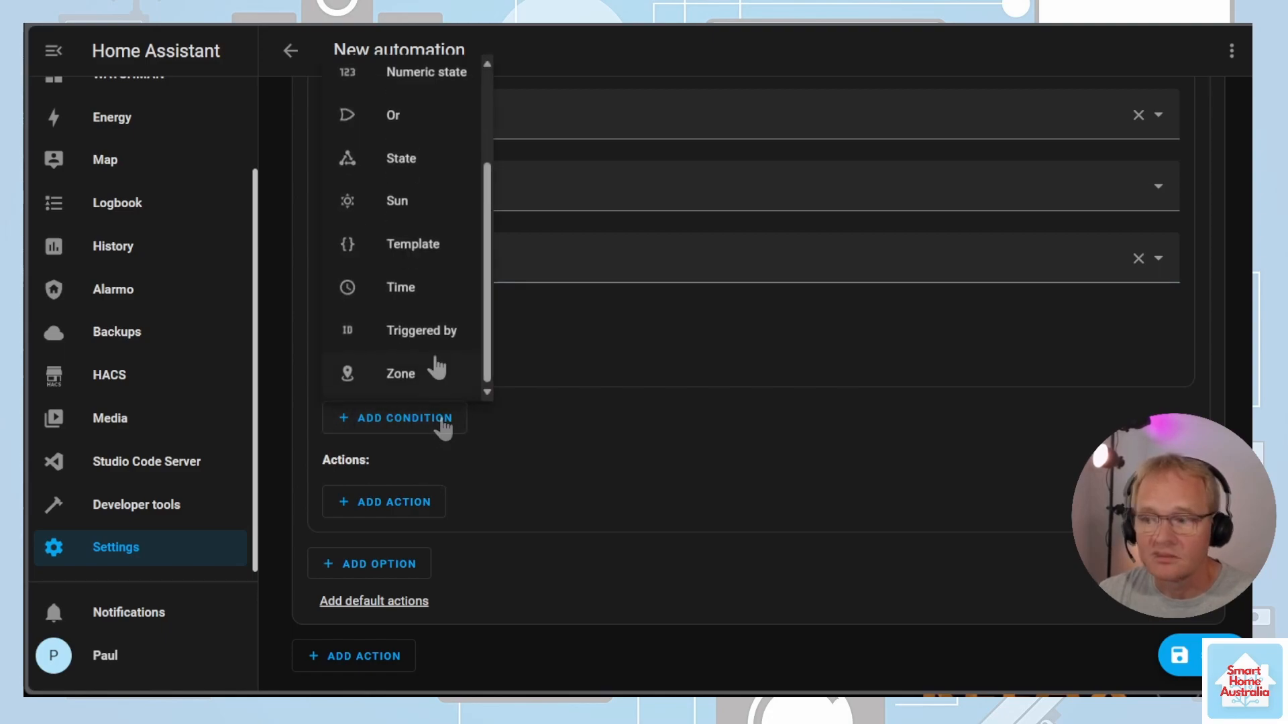
click(430, 290)
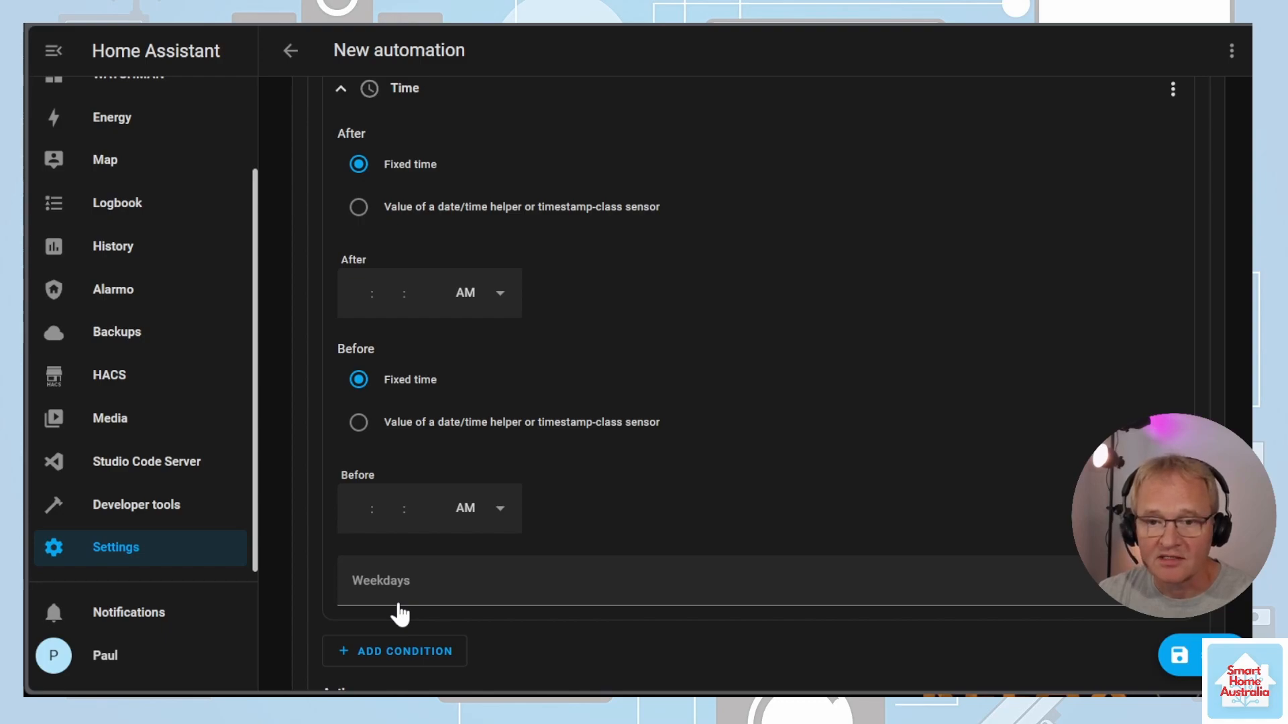
click(404, 607)
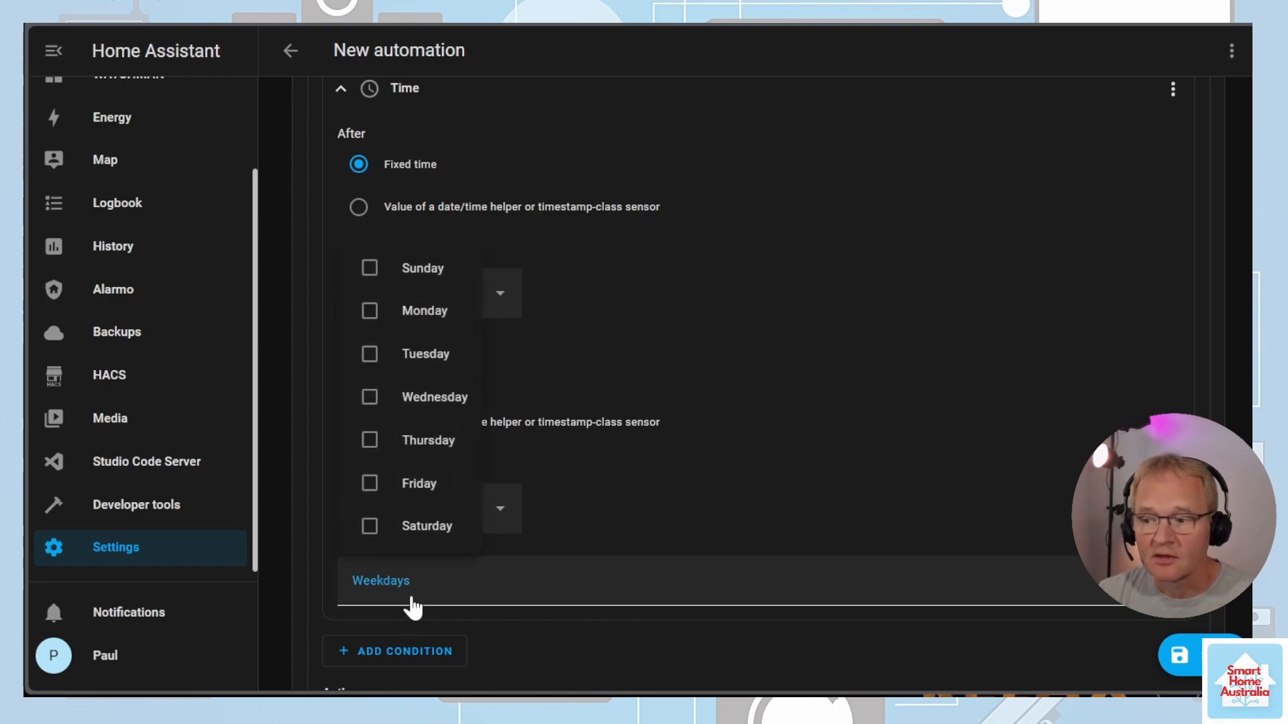
click(378, 323)
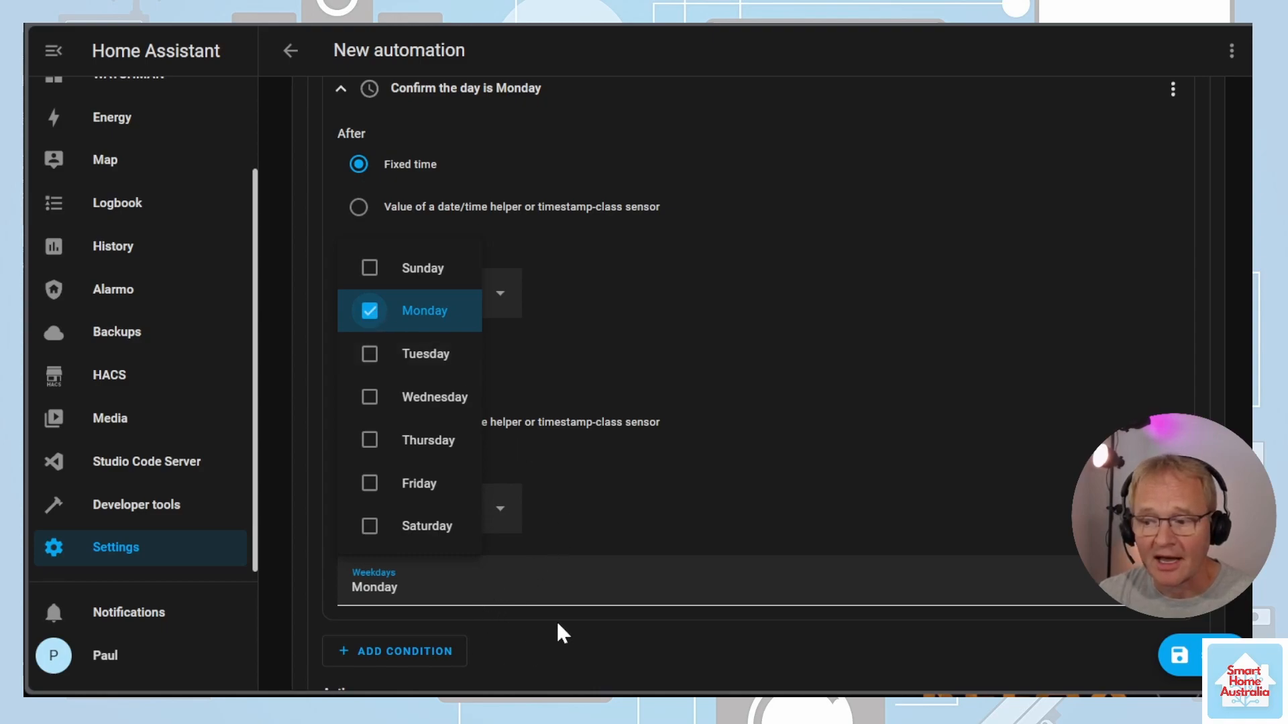
- Add a Call service action to Option 1 using Light: Turn on with the MASTER BEDROOM area as target
scroll(561, 617, down, 4)
click(405, 502)
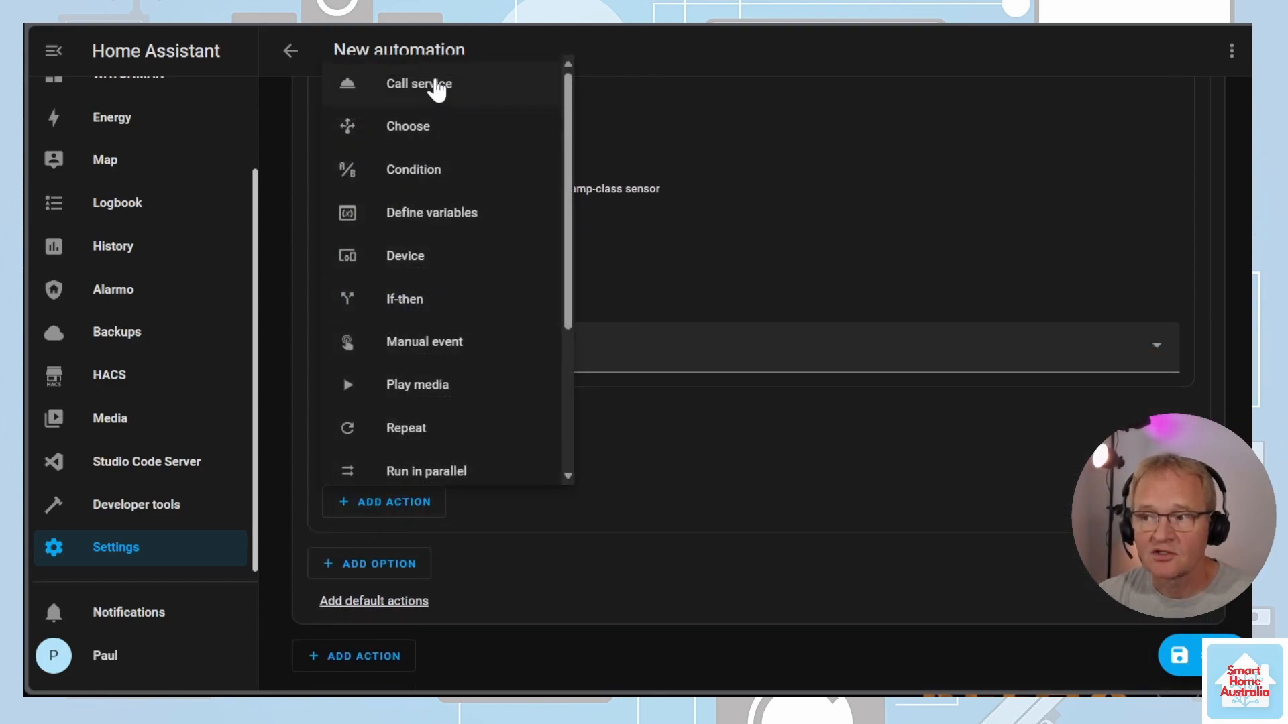
click(437, 90)
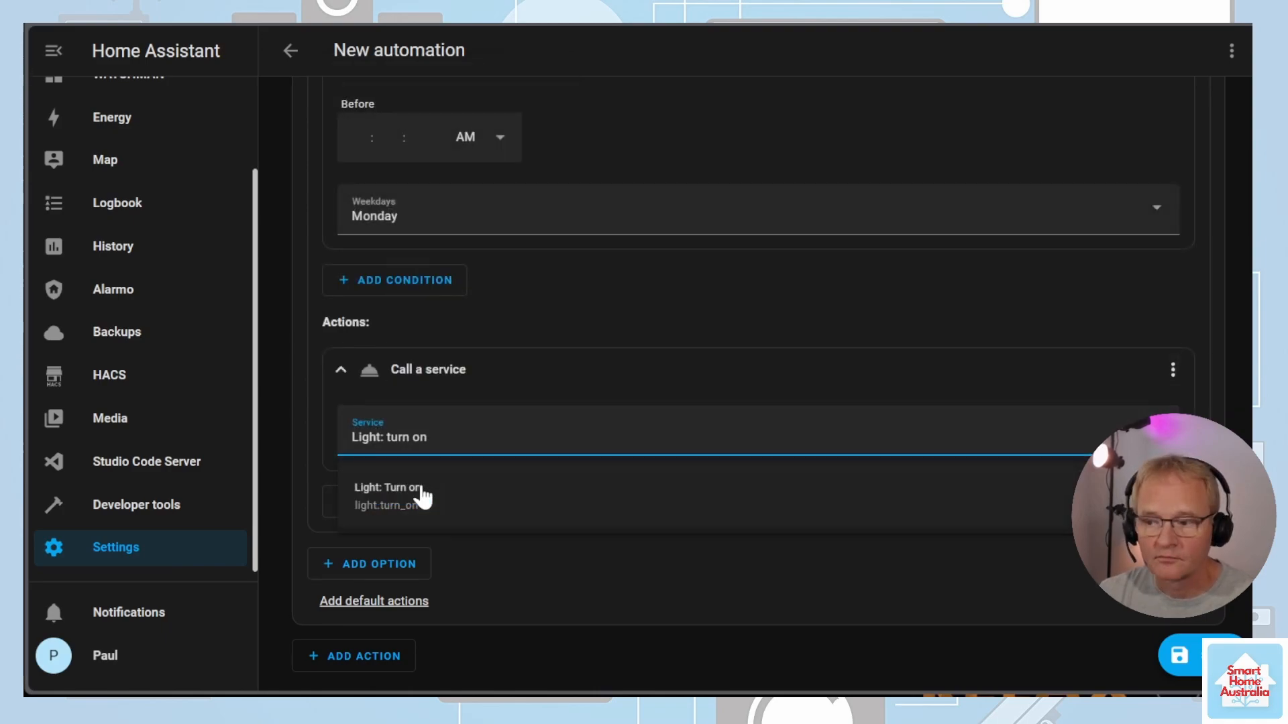
click(425, 493)
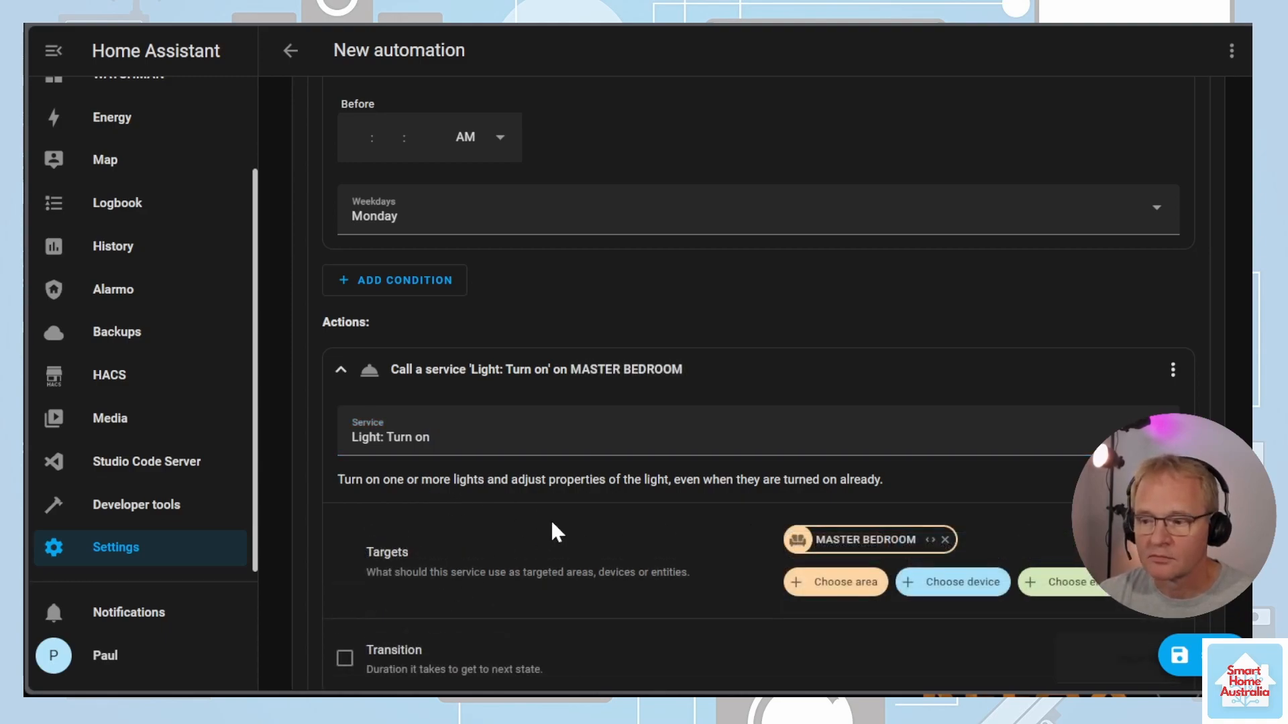
- Enable the Transition setting of the bedroom light service call and set it to 300 seconds
scroll(554, 530, down, 4)
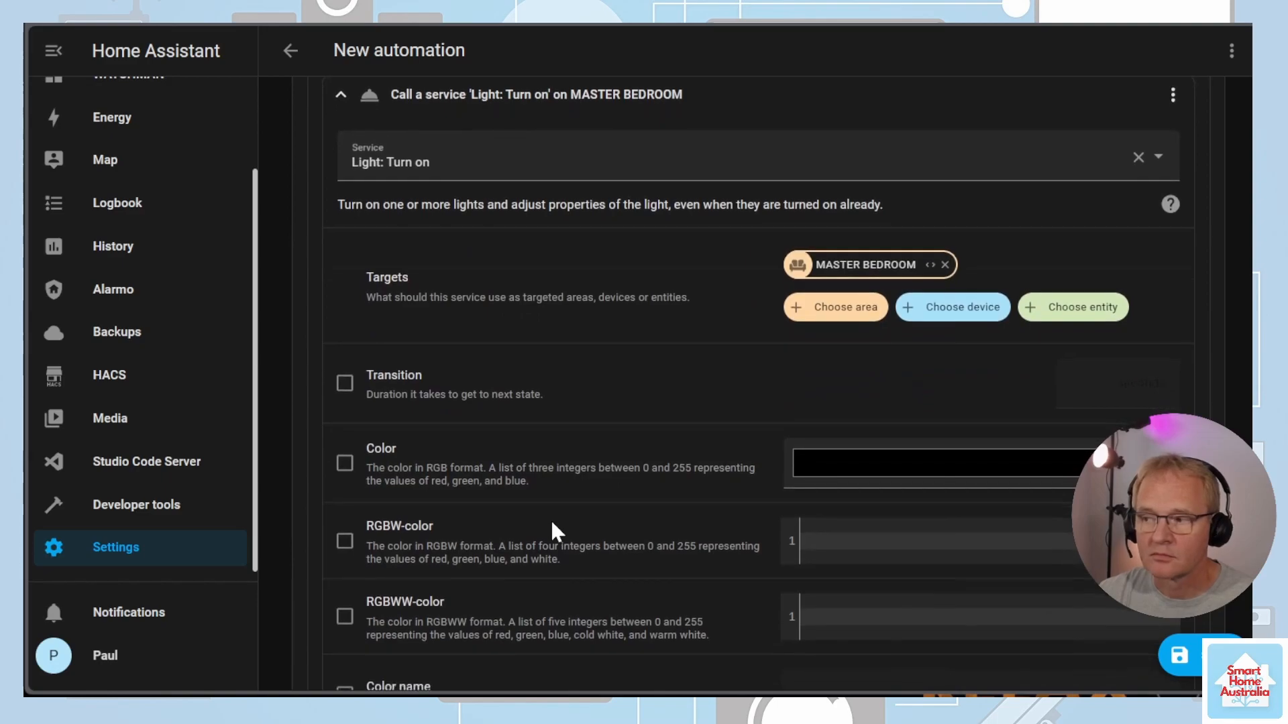
scroll(553, 524, down, 1)
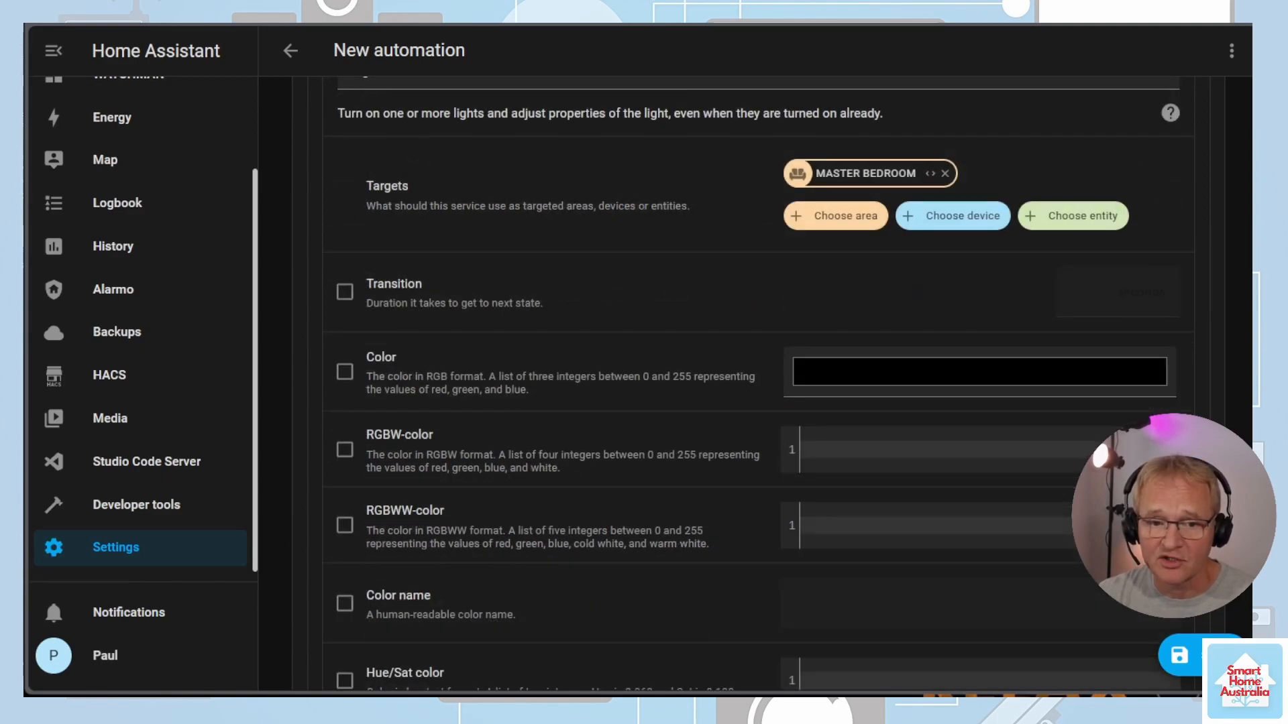
click(345, 291)
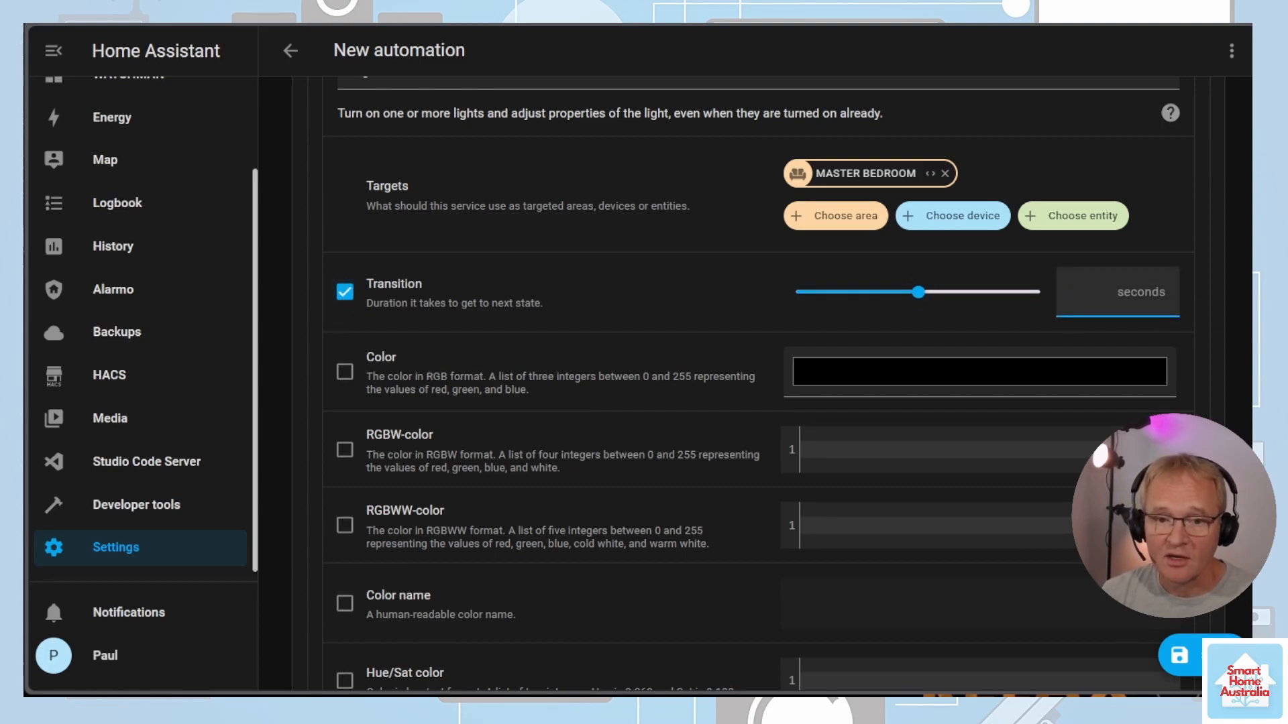
text(300)
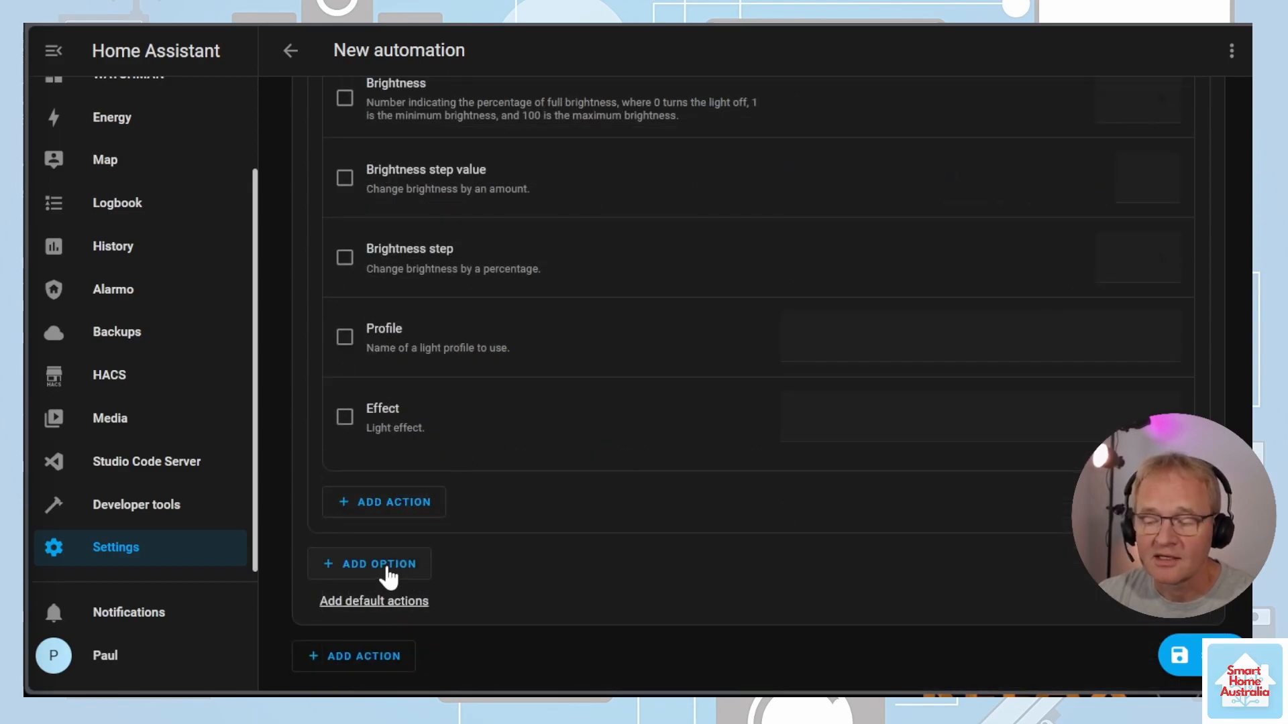
- Add a second option to the Choose action with a Triggered by condition for sunrise
click(389, 575)
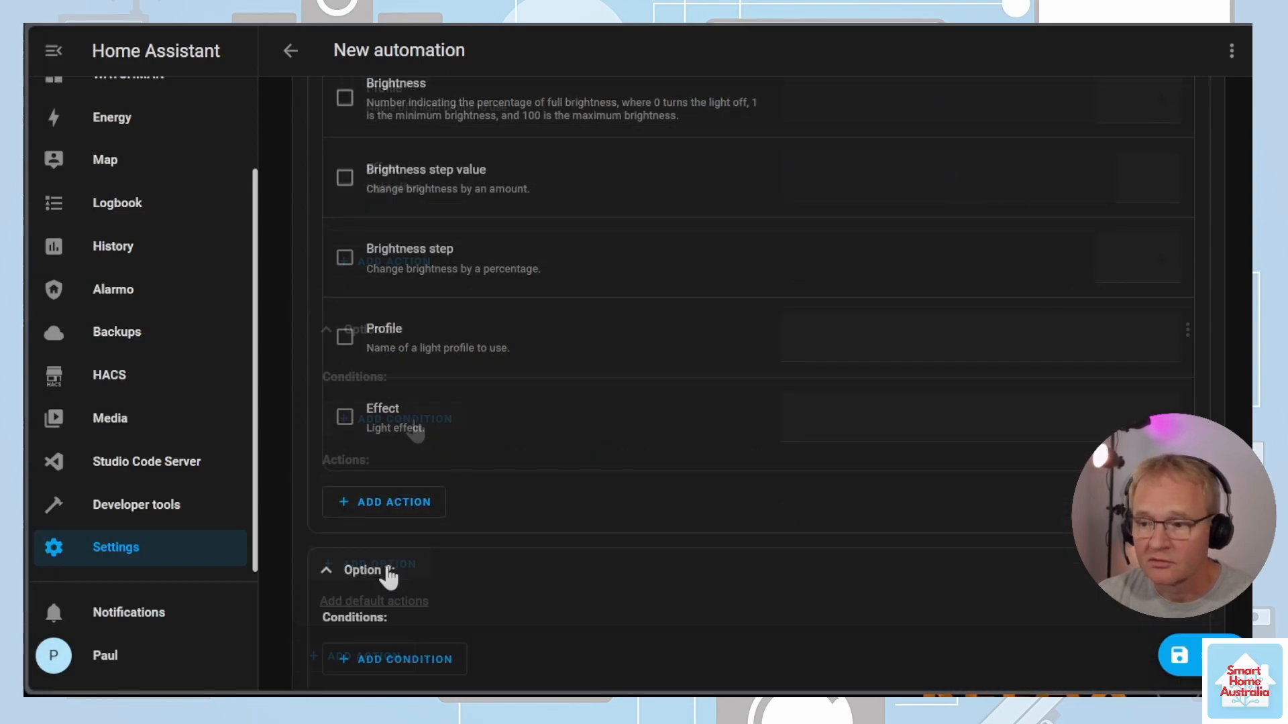
click(415, 427)
scroll(430, 335, down, 3)
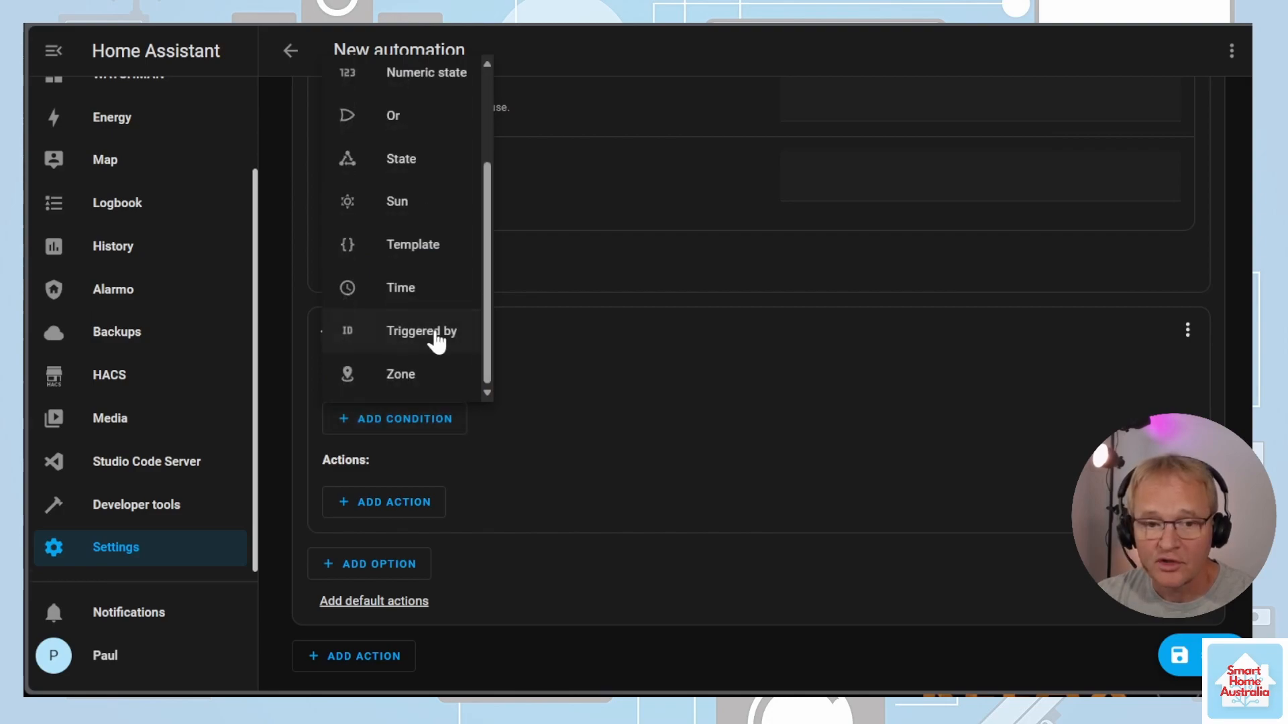
click(440, 334)
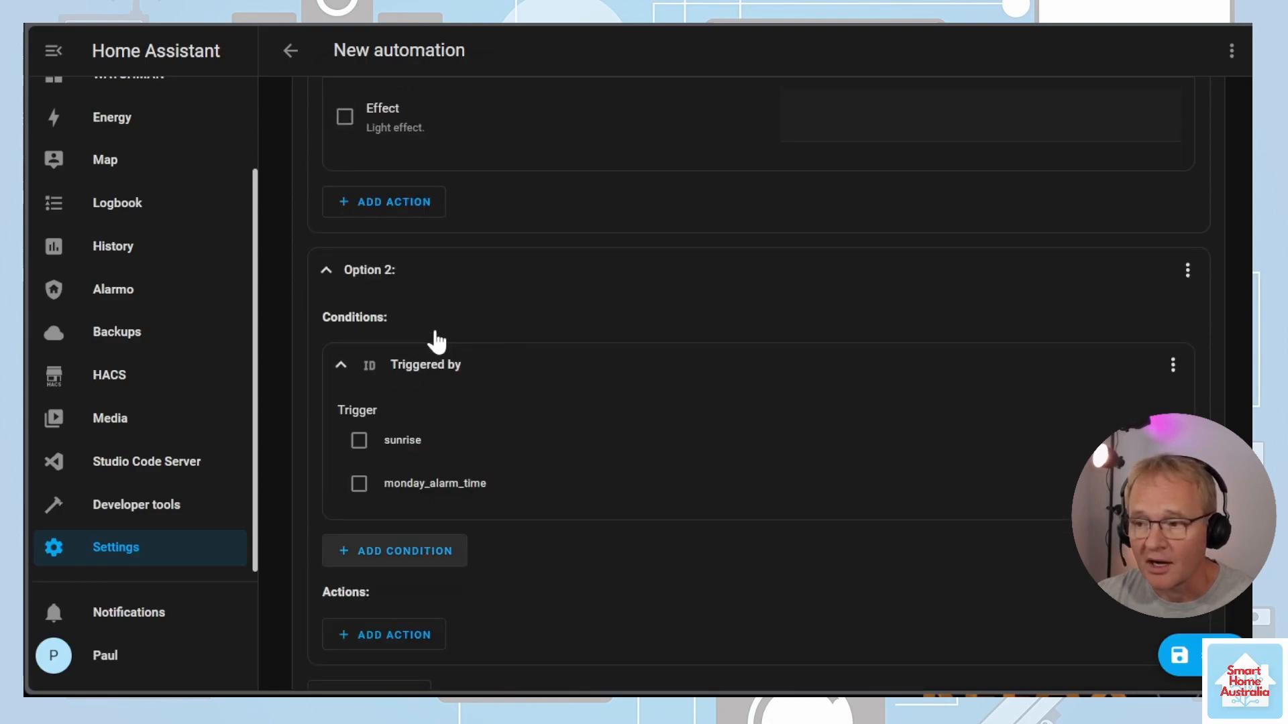
click(360, 442)
- Add a State condition to Option 2 requiring the personal workday binary sensor to be On
scroll(565, 436, down, 2)
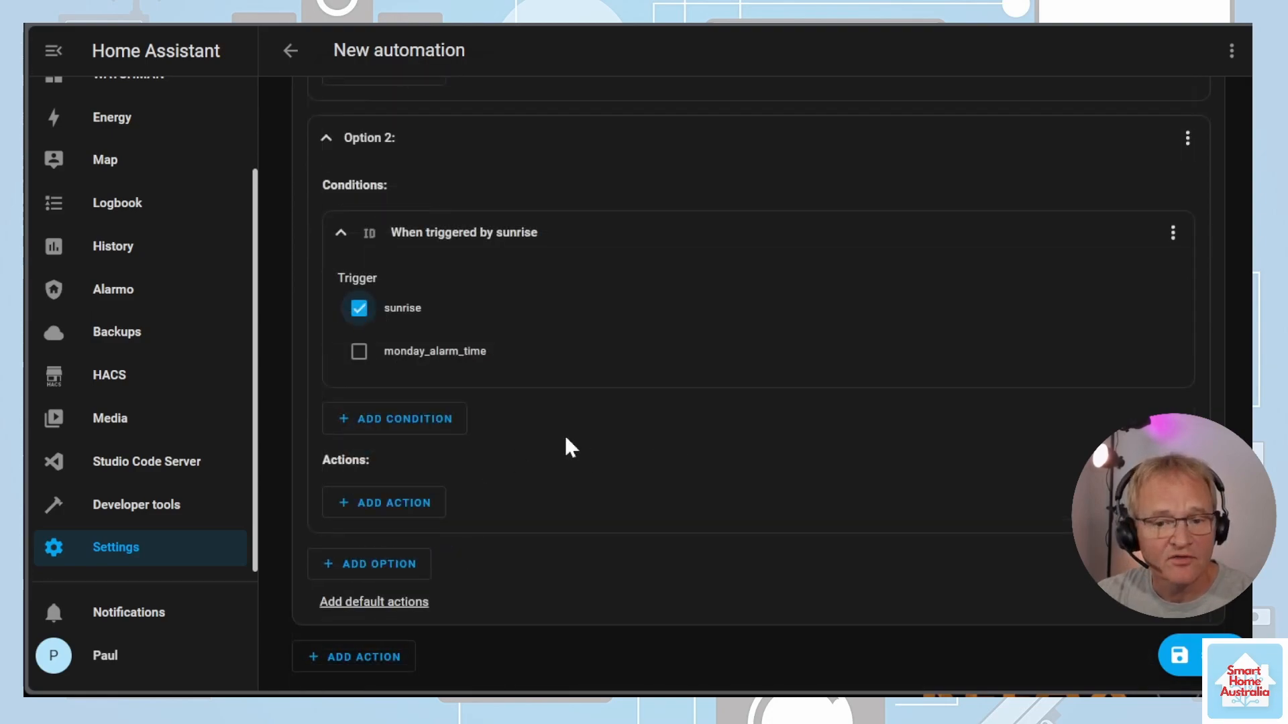
click(425, 426)
click(411, 157)
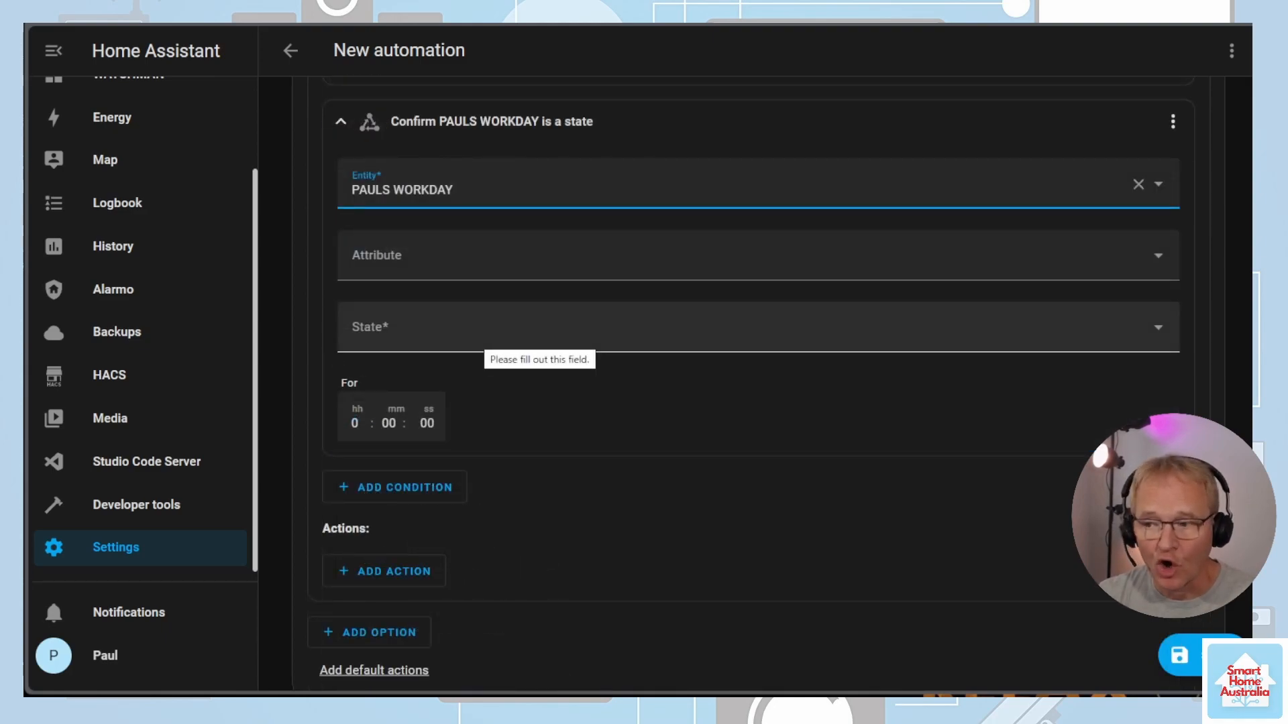
click(485, 336)
click(374, 385)
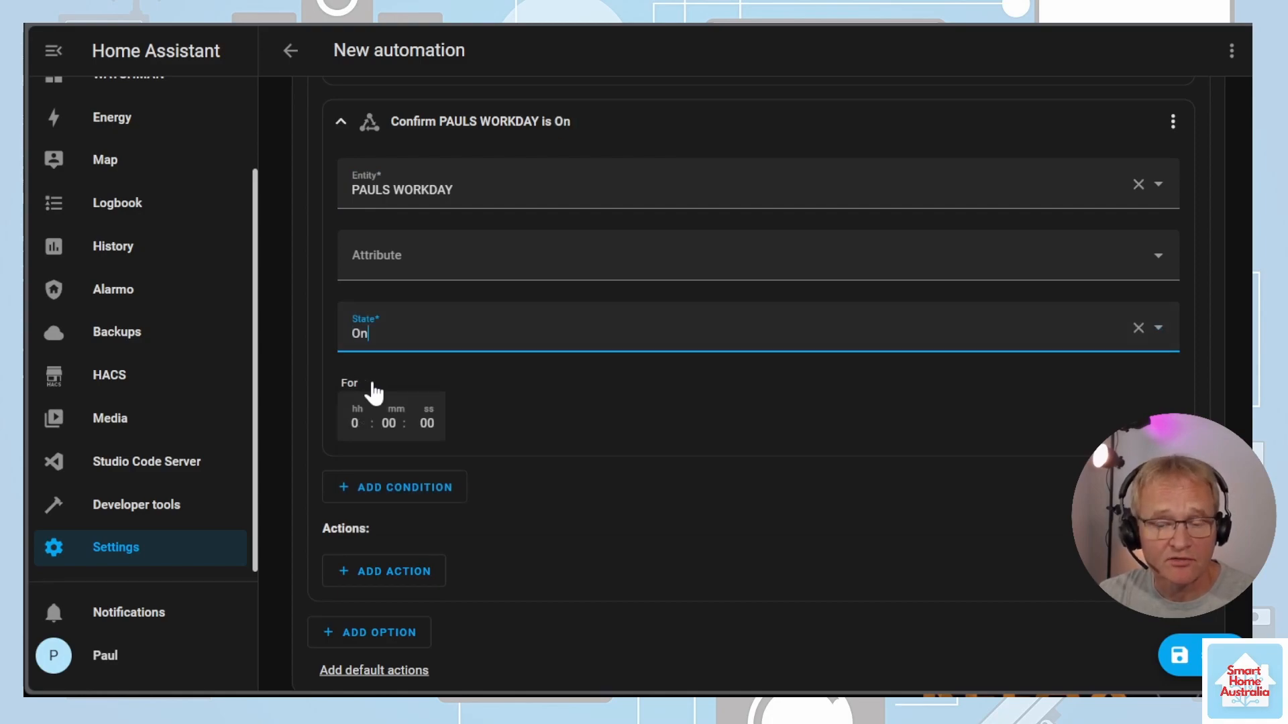
- Add a Time condition to Option 2 restricting the weekdays to Tuesday, Wednesday, Thursday and Friday
click(436, 493)
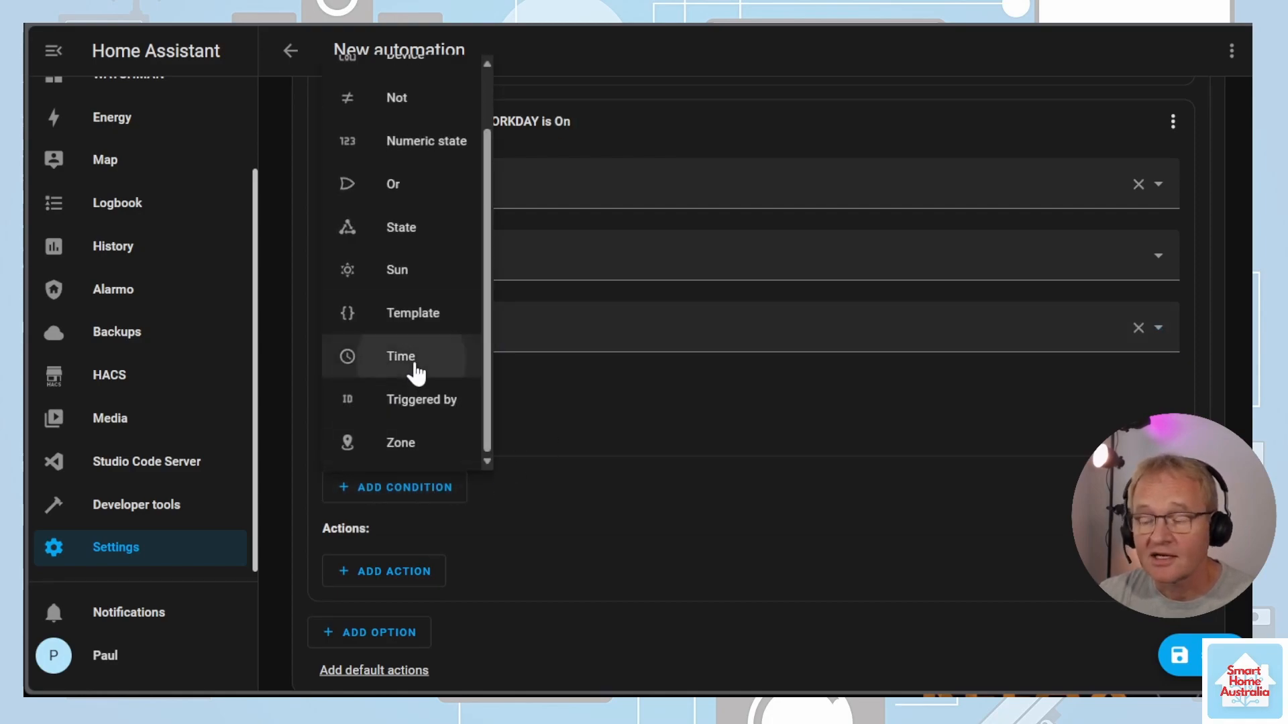
click(417, 374)
scroll(446, 603, down, 4)
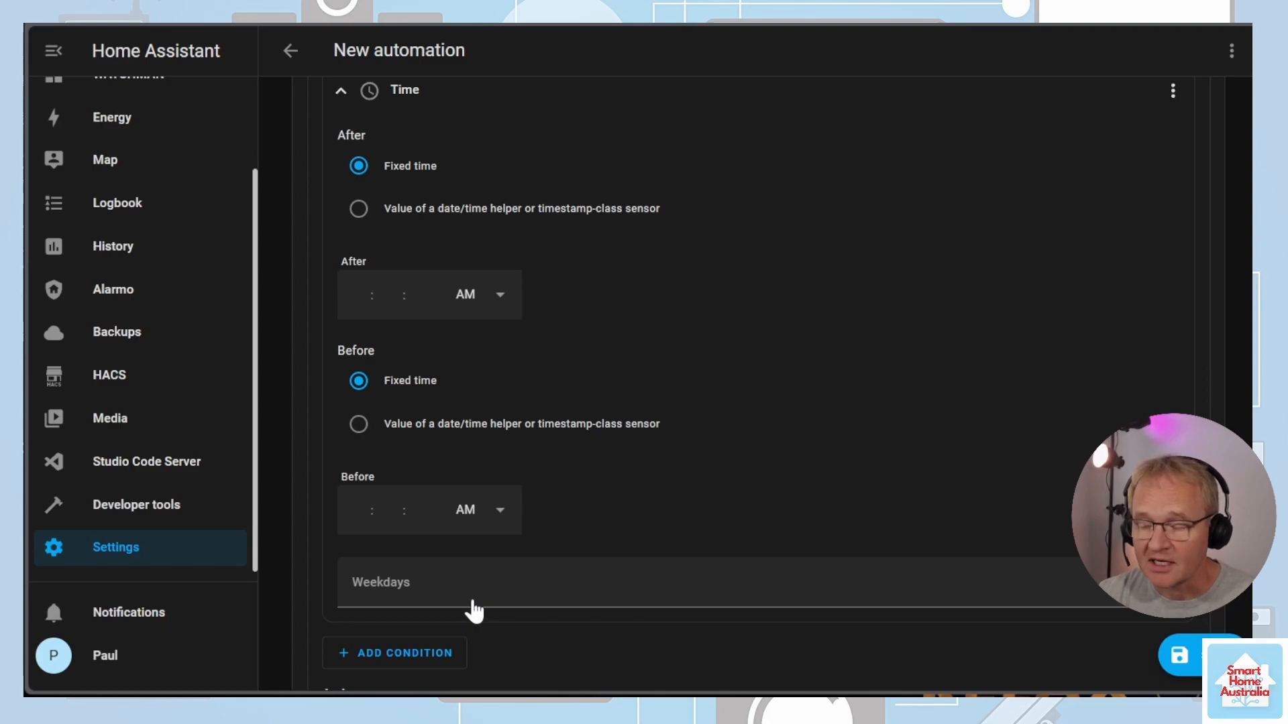
click(483, 608)
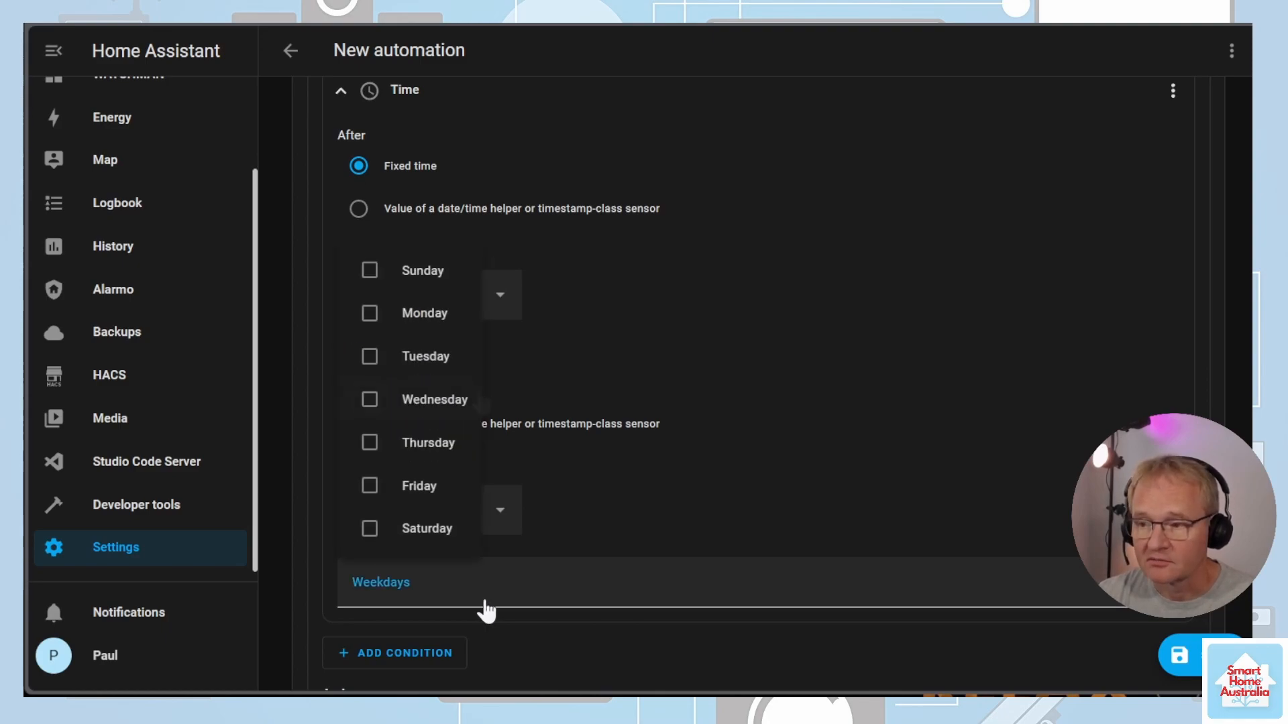
click(370, 356)
click(369, 399)
click(369, 442)
click(370, 485)
click(709, 351)
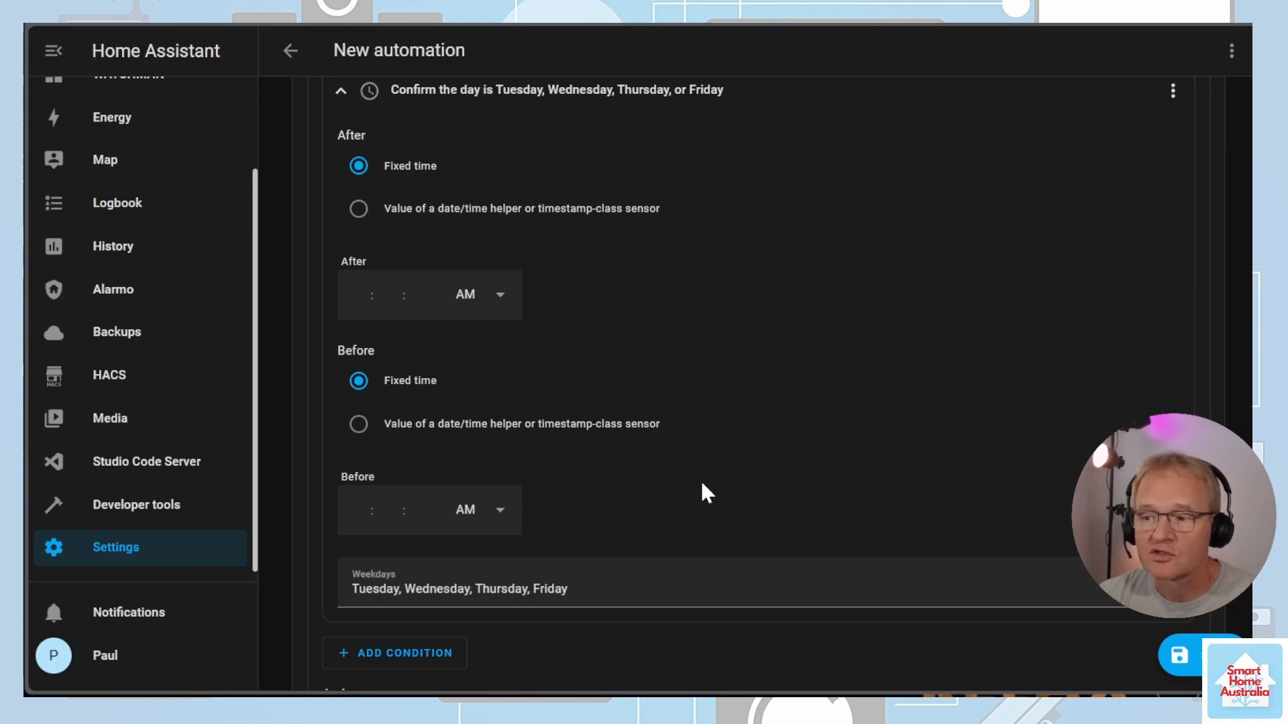
- Copy the Light: Turn on service call for MASTER BEDROOM from Option 1 and paste it into Option 2's actions
scroll(706, 488, up, 15)
scroll(704, 476, up, 15)
scroll(704, 477, up, 2)
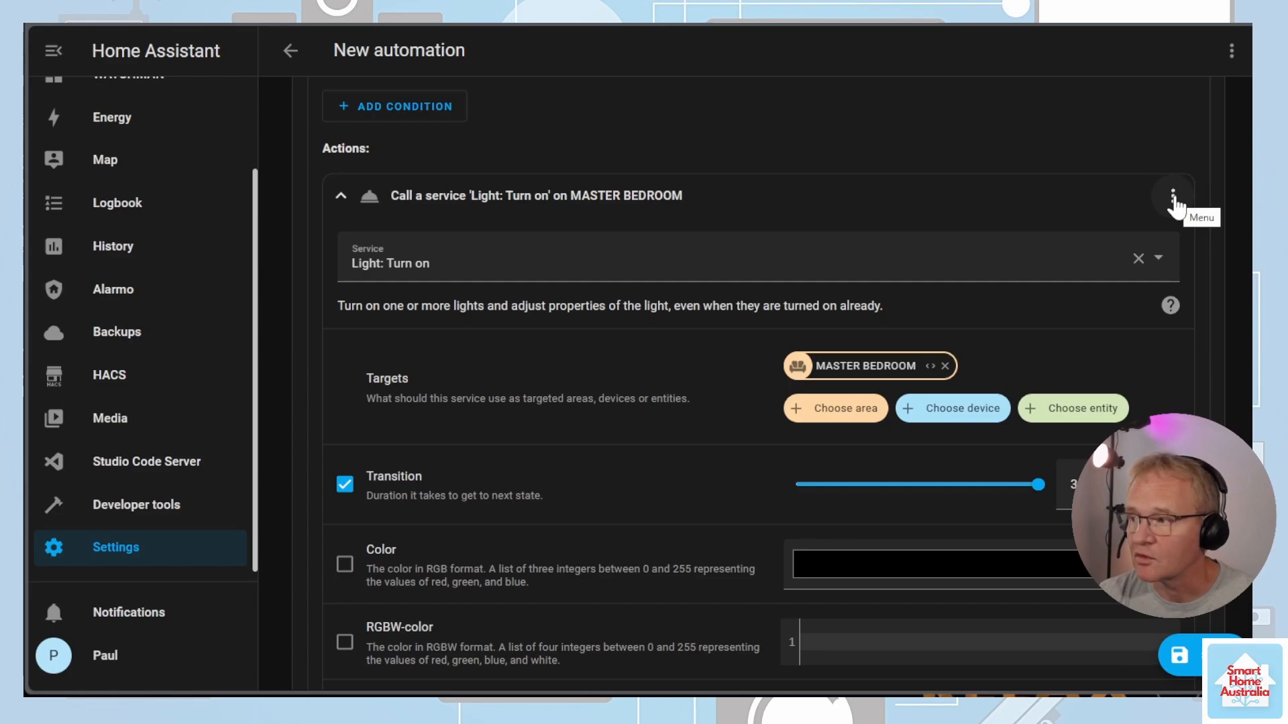
click(1174, 199)
click(1074, 422)
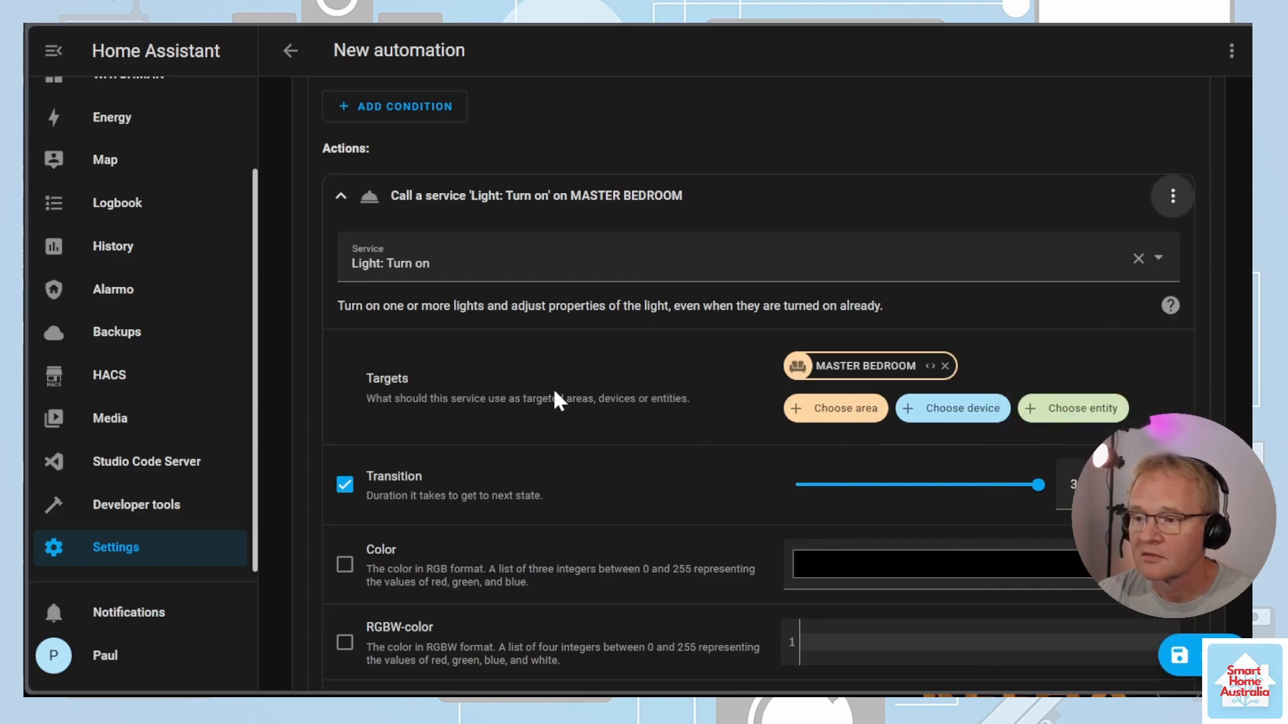
scroll(530, 387, down, 20)
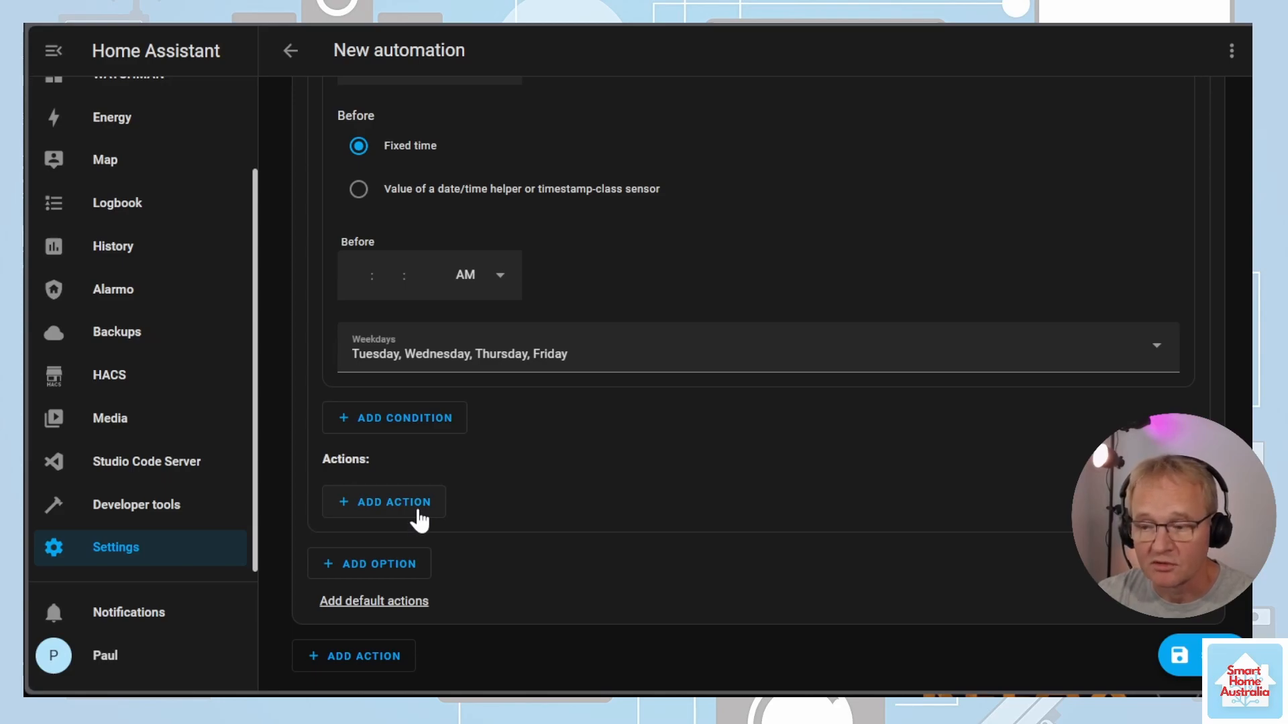
click(418, 516)
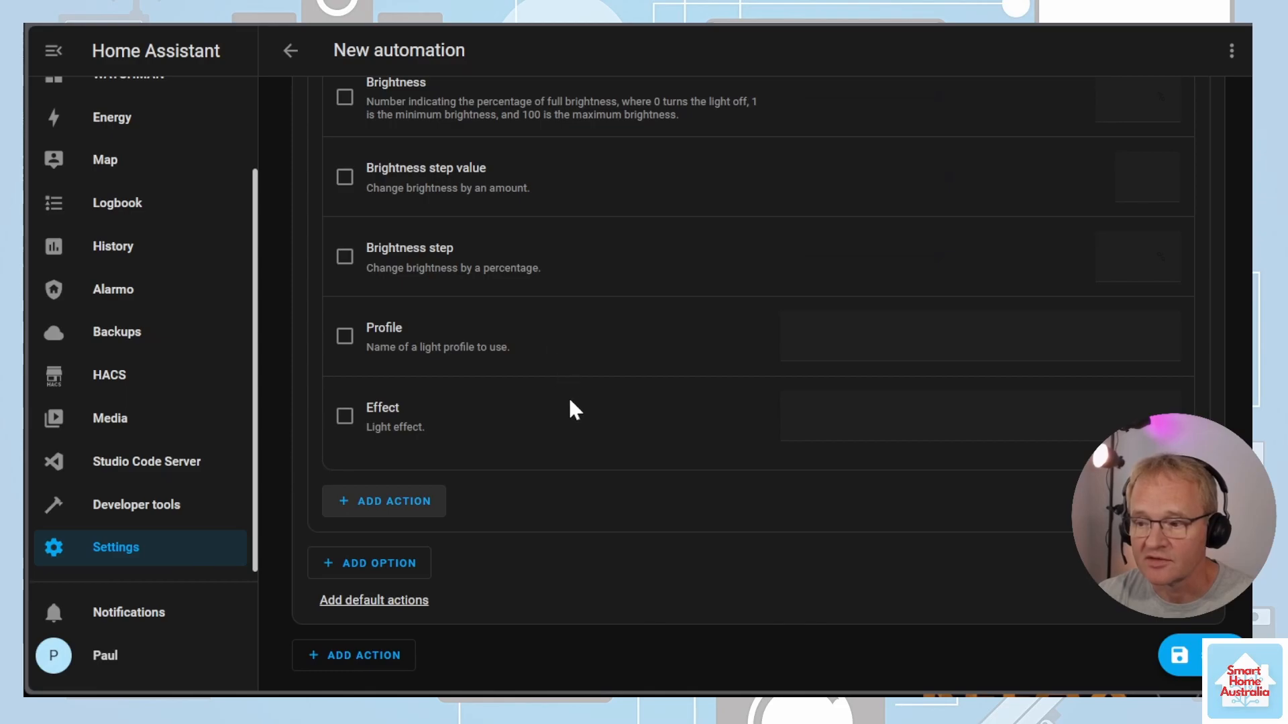
scroll(567, 397, up, 15)
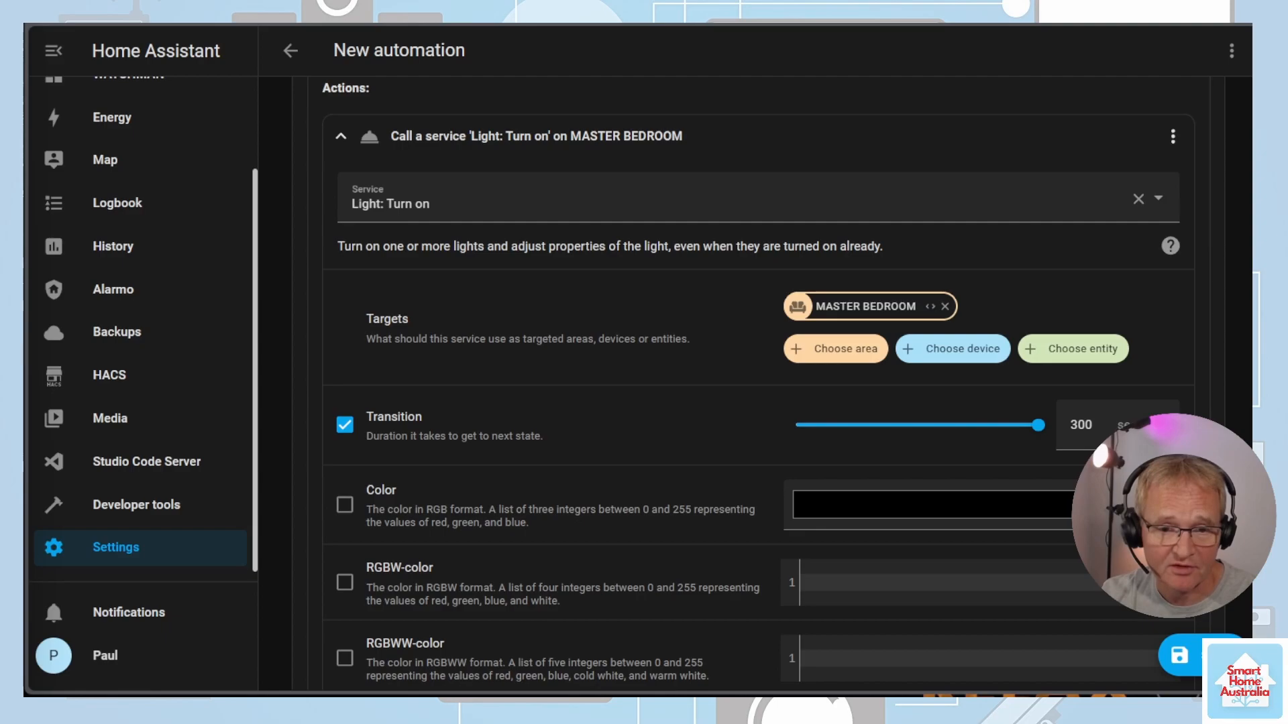
scroll(650, 369, down, 15)
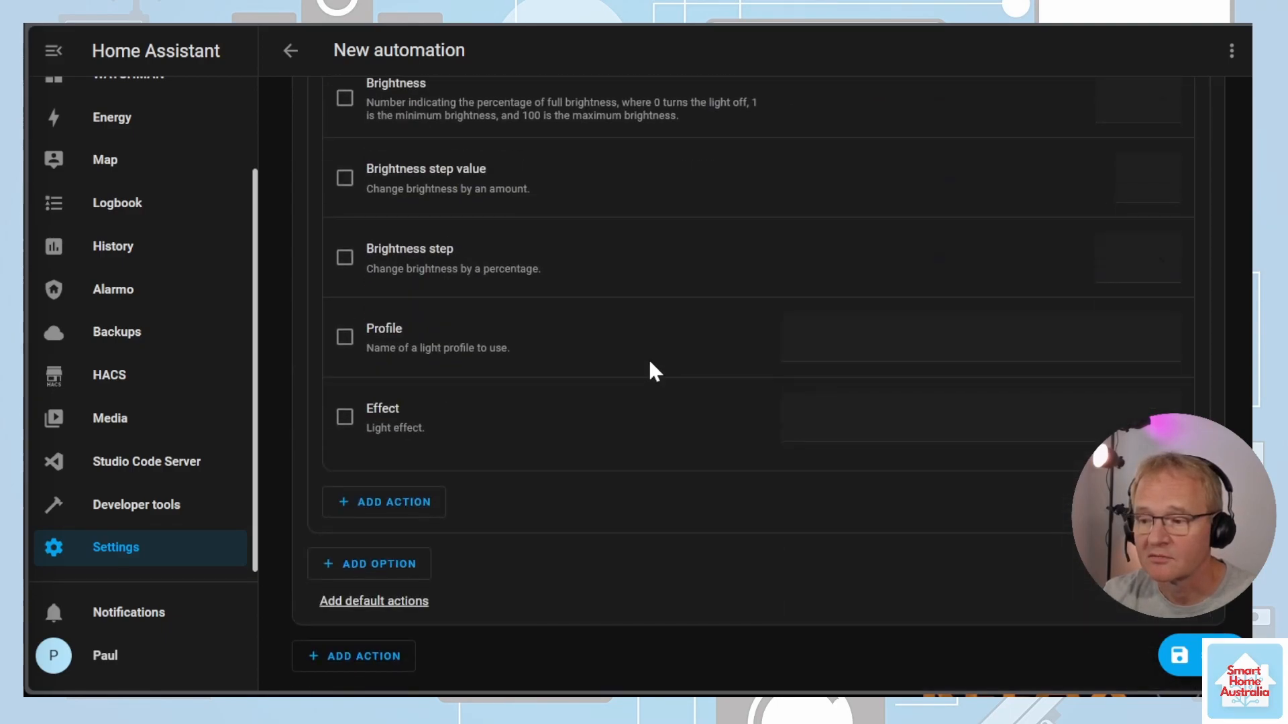
- Add a third option to the Choose action with a Triggered by condition for sunrise
click(392, 569)
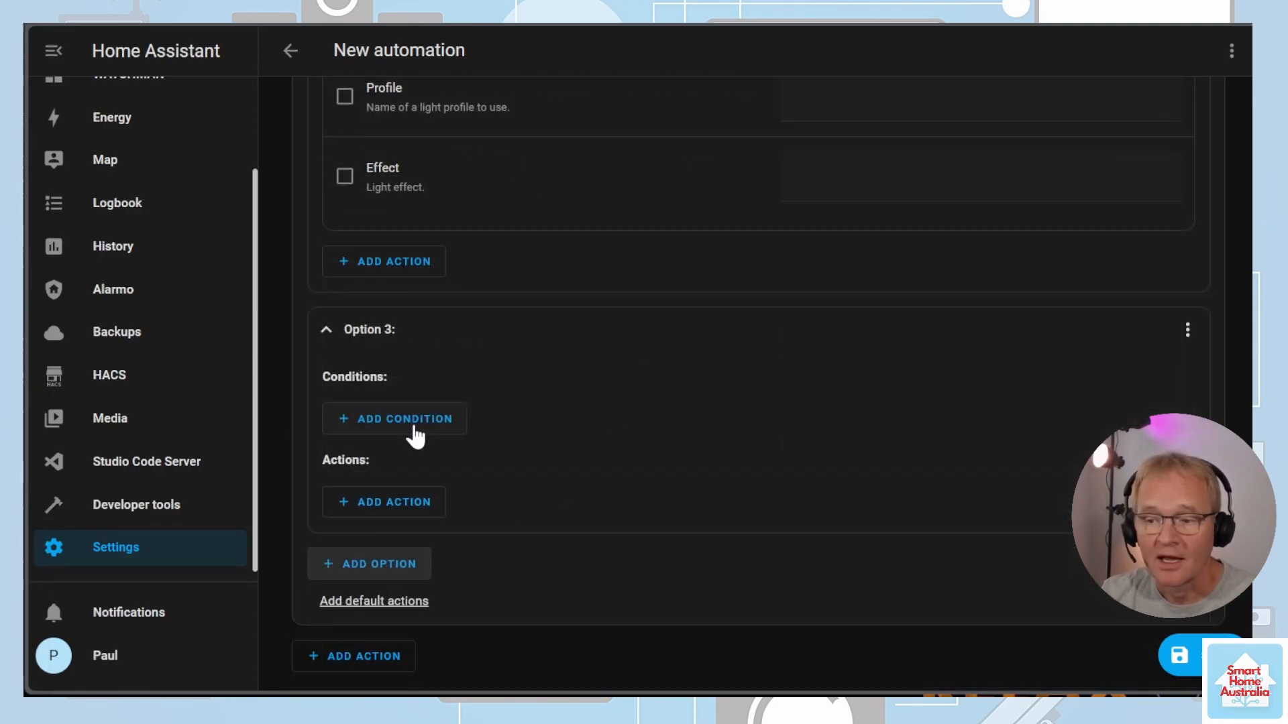
click(416, 429)
scroll(438, 349, down, 2)
click(437, 344)
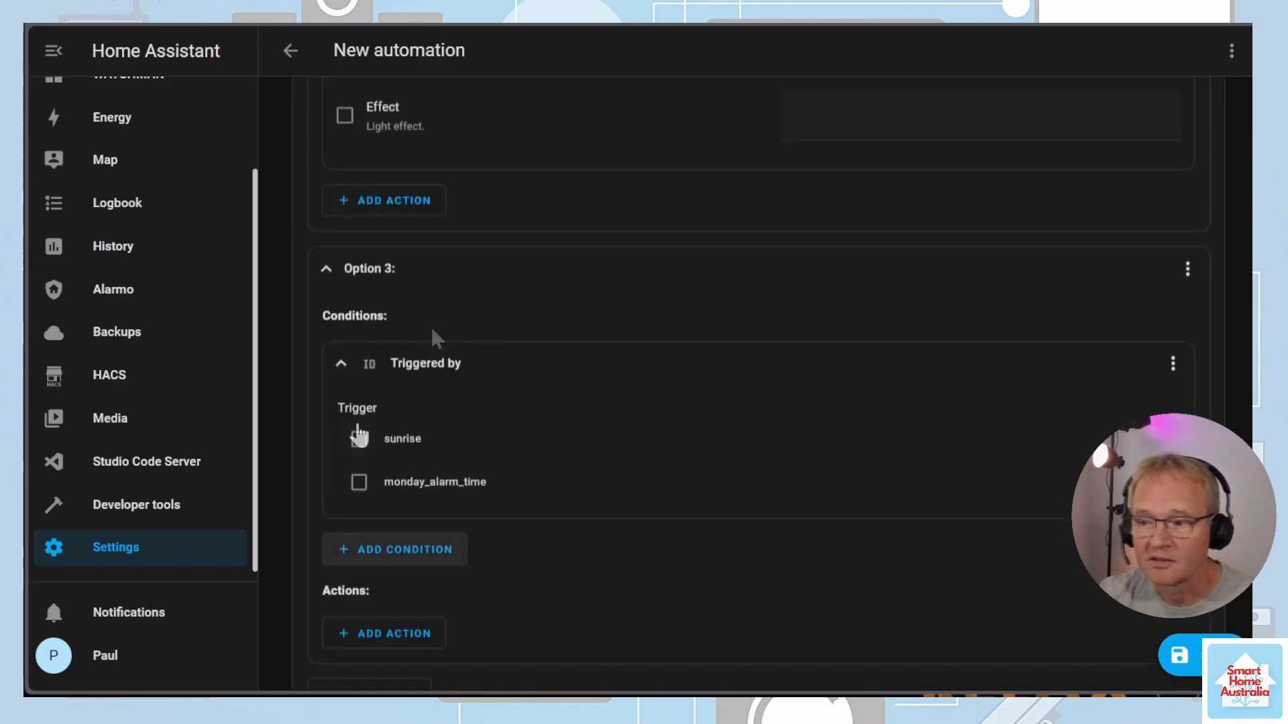
click(358, 441)
- Add a State condition to Option 3 using the personal workday sensor as its entity
scroll(416, 437, down, 2)
click(425, 429)
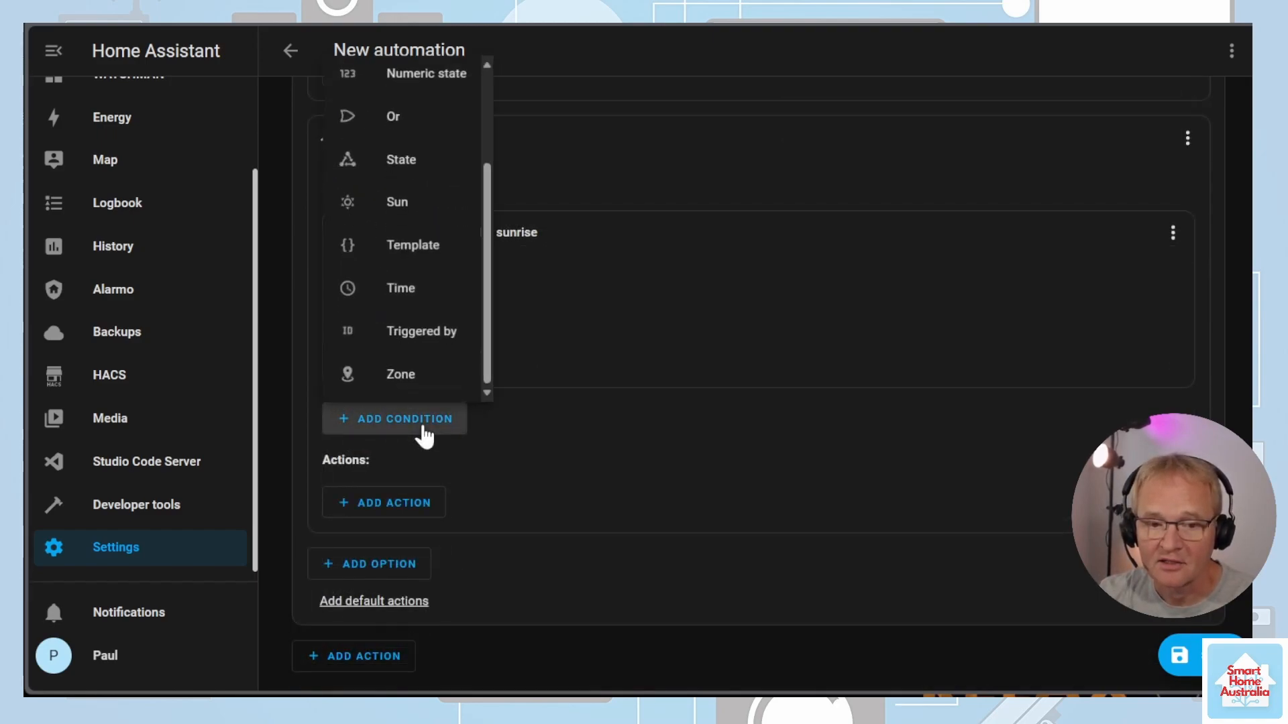
click(410, 161)
click(572, 424)
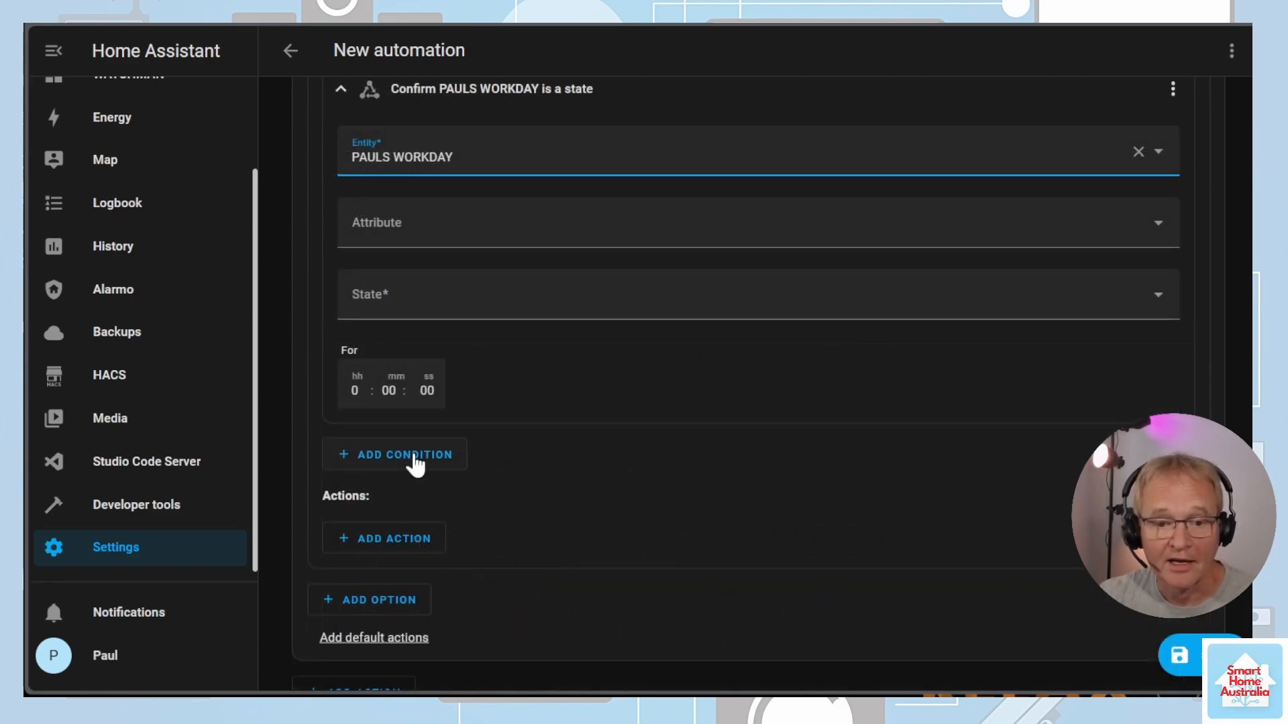
- Add a Time condition to Option 3 restricting the weekdays to Monday, Tuesday, Wednesday, Thursday and Friday
click(411, 459)
click(426, 324)
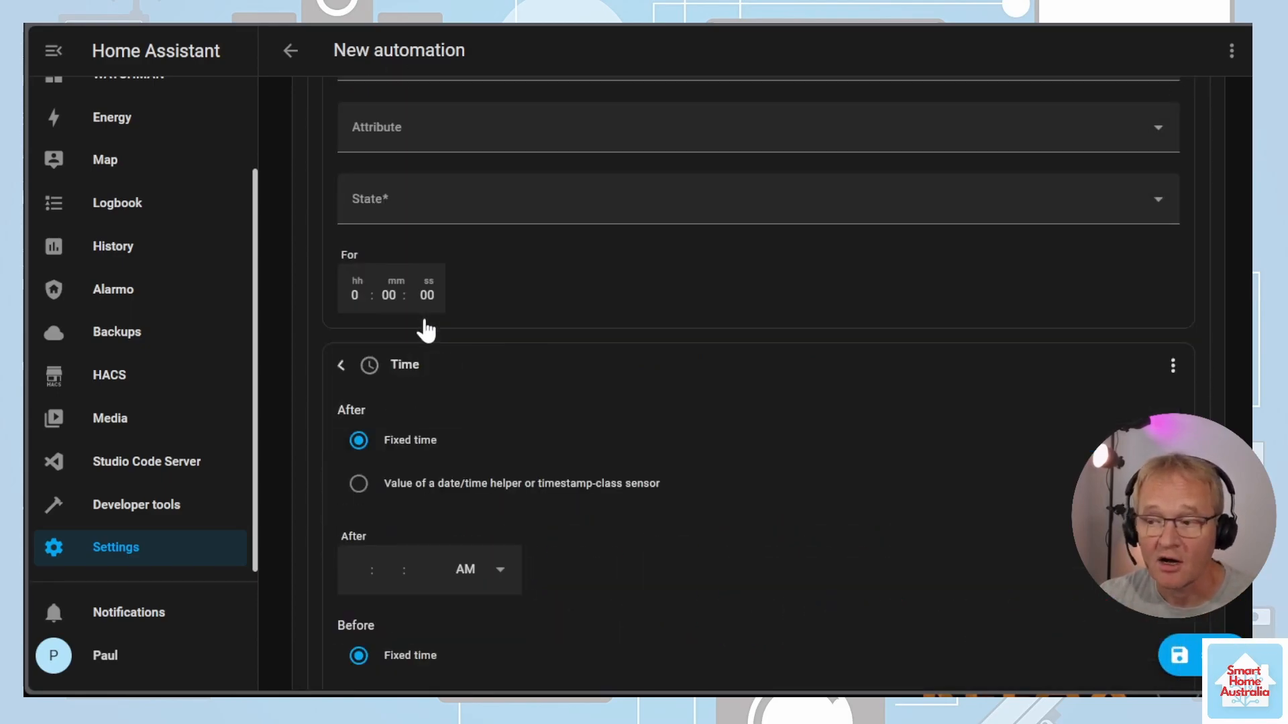
scroll(612, 383, down, 4)
scroll(614, 385, down, 2)
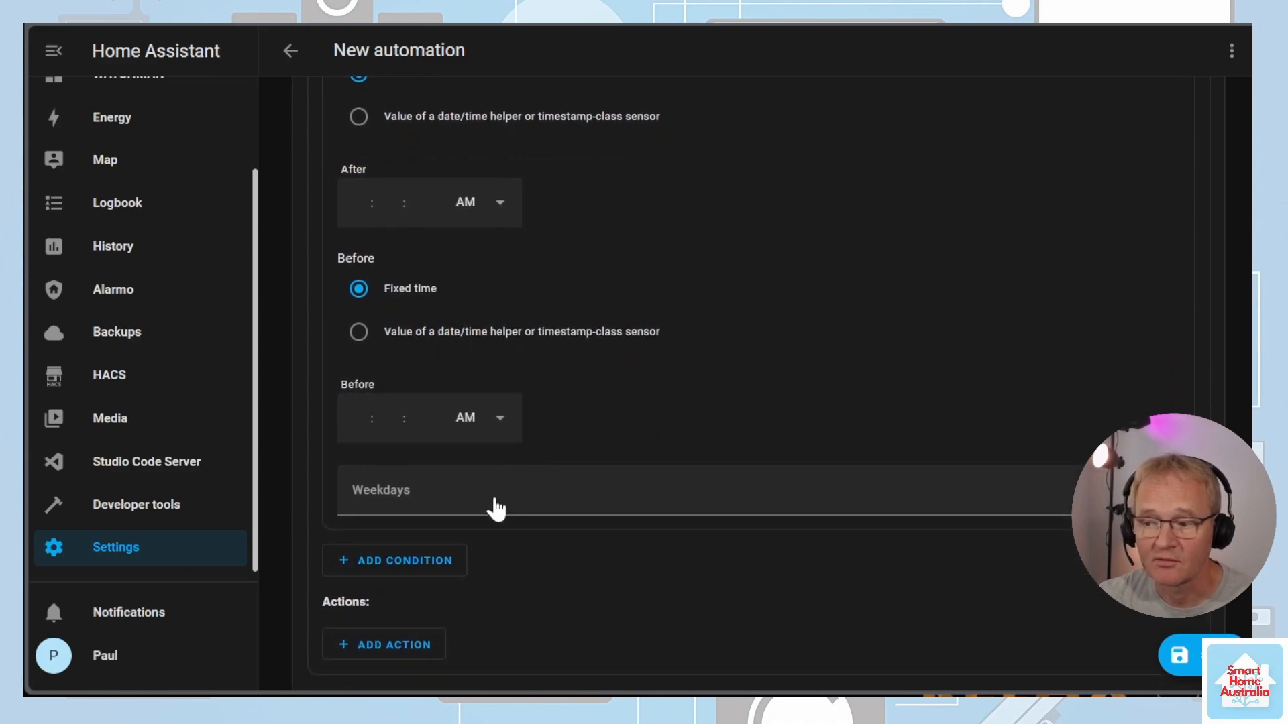
click(463, 514)
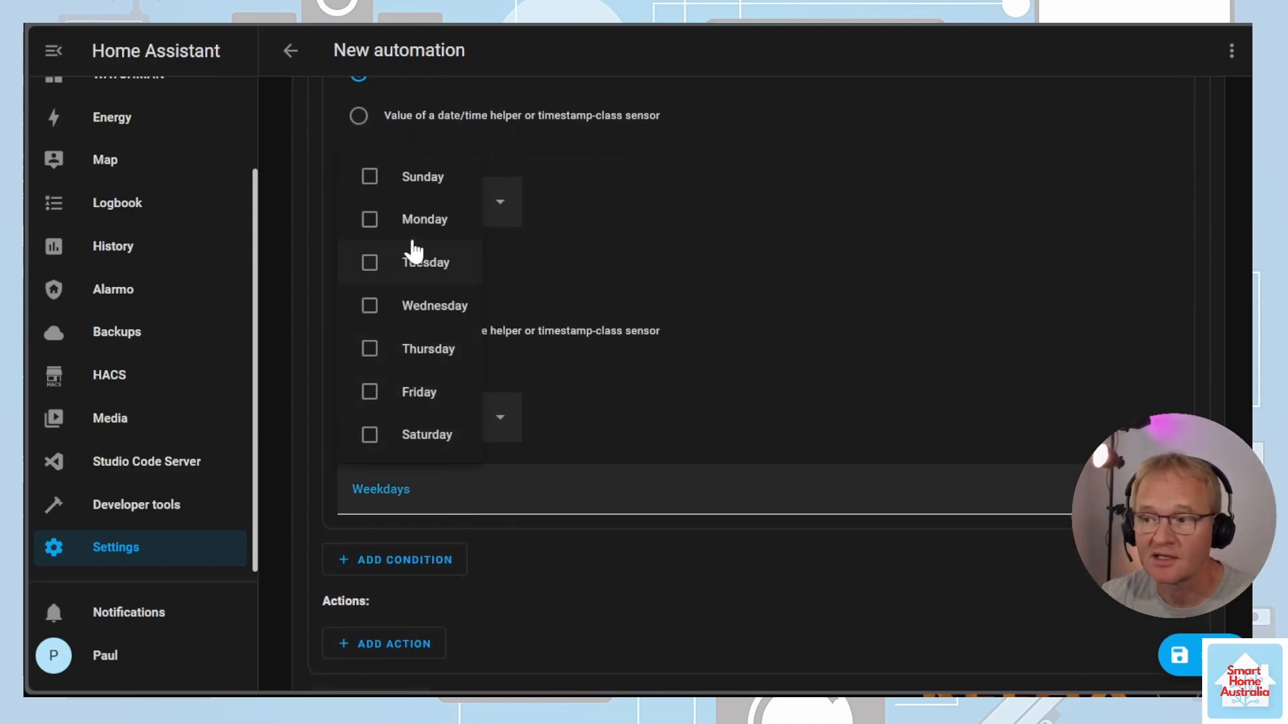
click(371, 222)
click(370, 262)
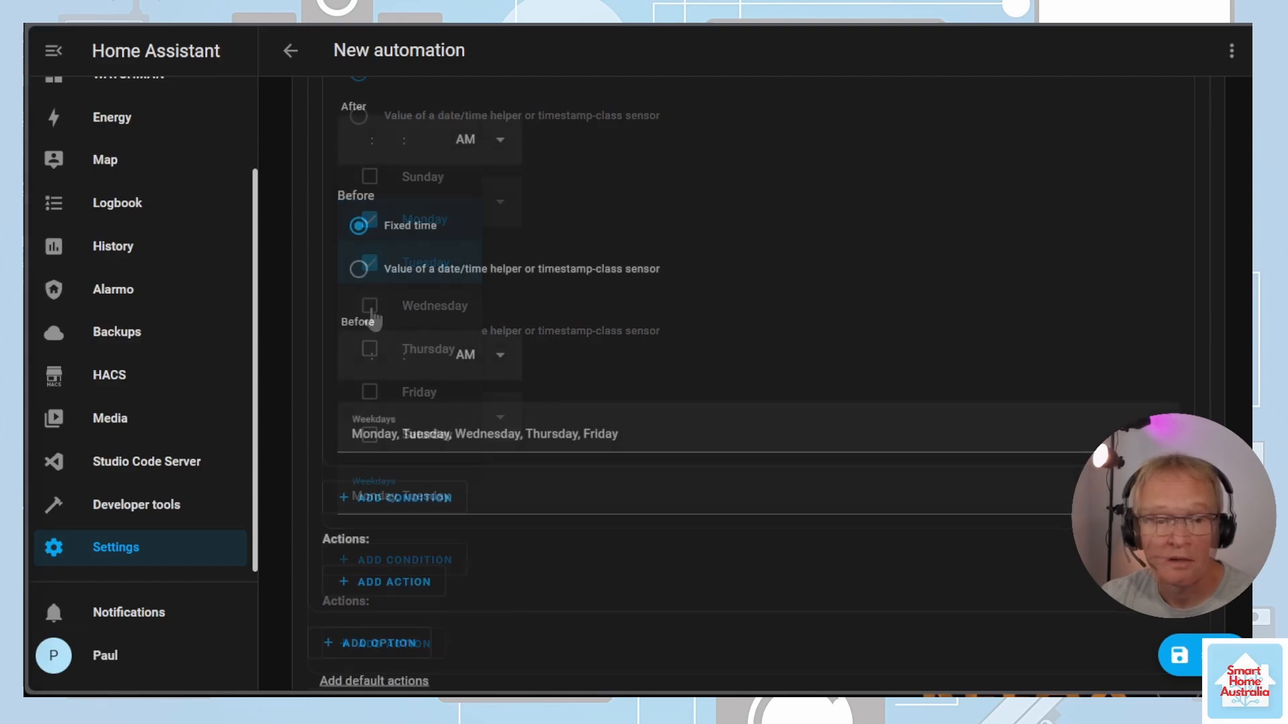
- Add a delay of 2 hours to Option 3's actions
click(408, 582)
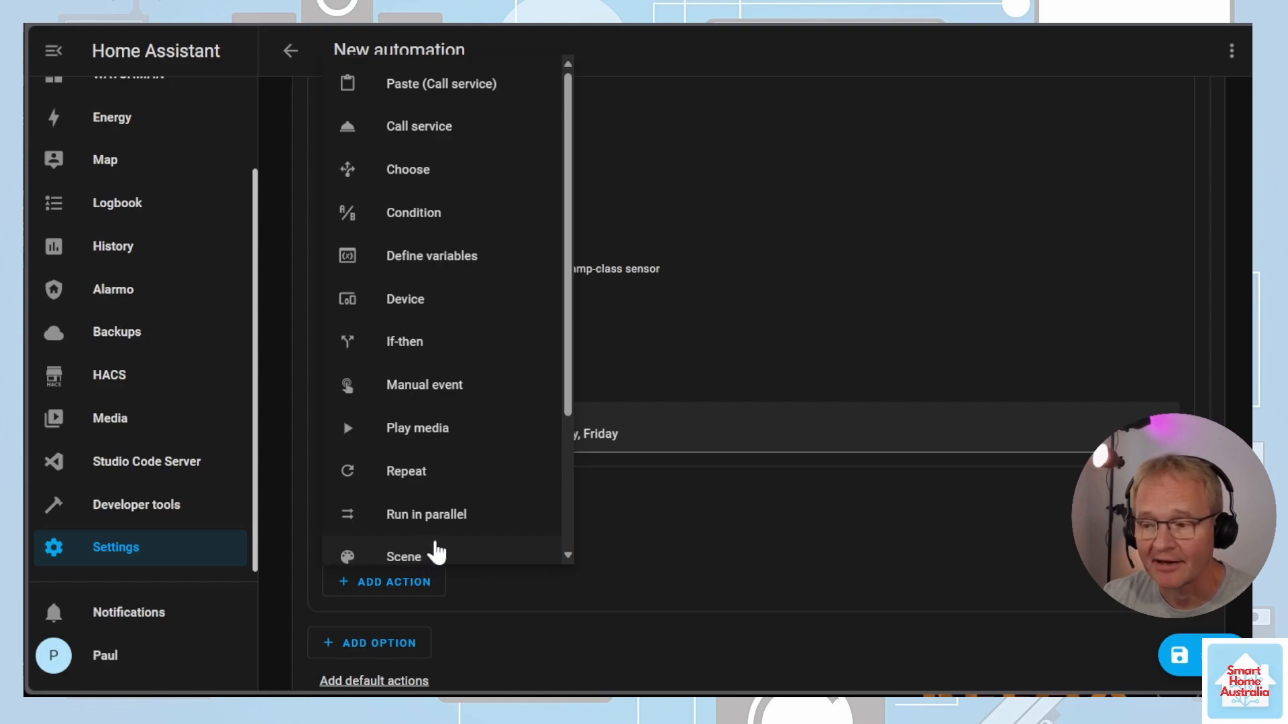
scroll(432, 549, down, 3)
click(433, 547)
text(2)
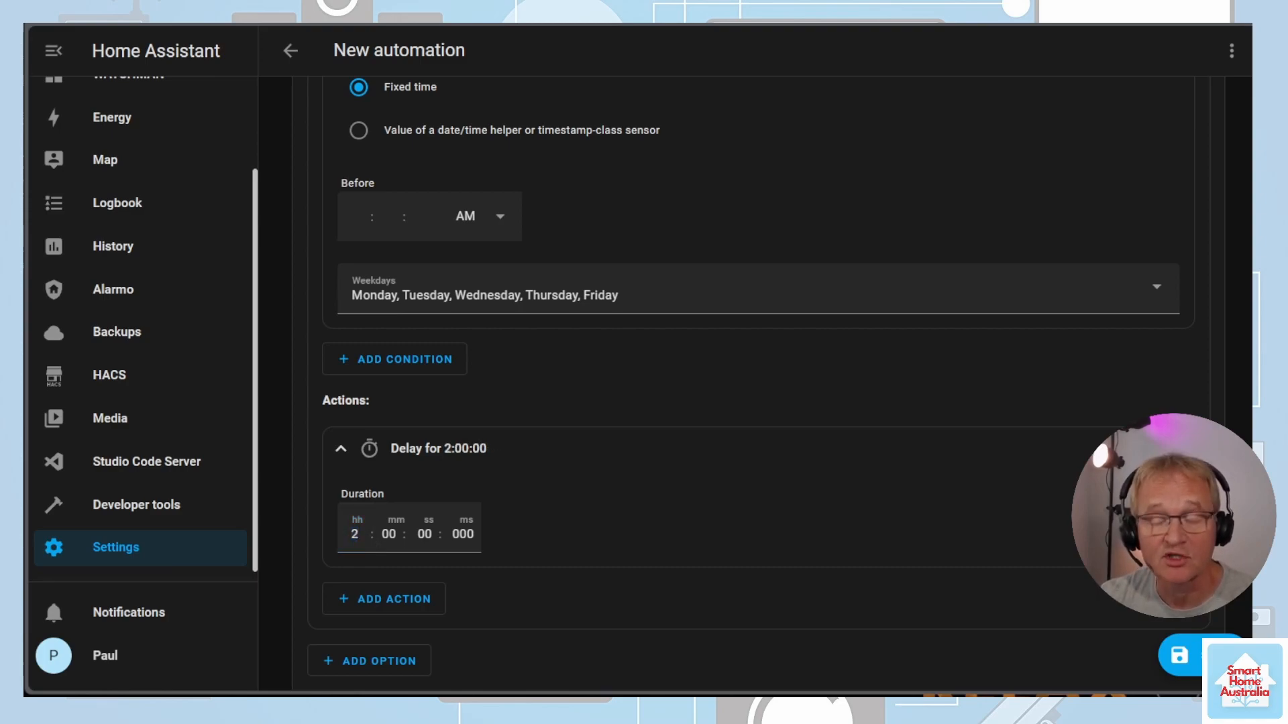
- Copy the MASTER BEDROOM Light: Turn on service call from Option 2 and paste it after the delay in Option 3
scroll(774, 474, up, 8)
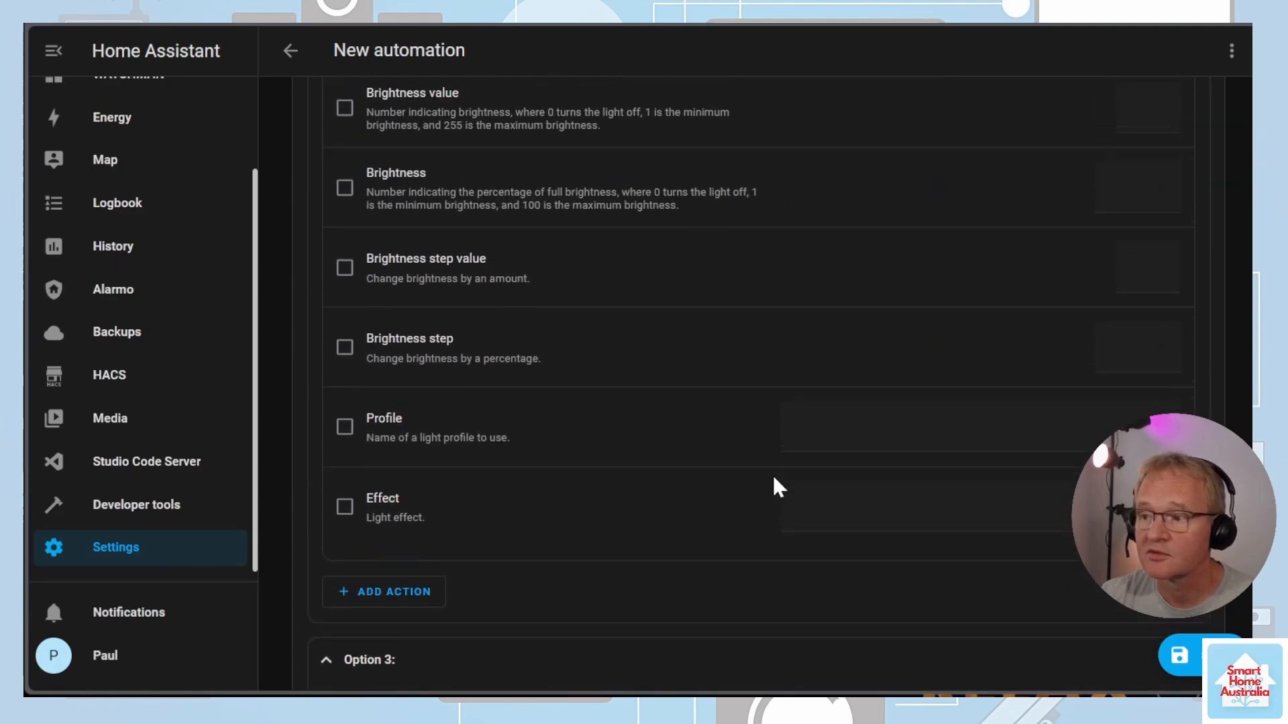
scroll(771, 474, up, 6)
scroll(771, 473, up, 8)
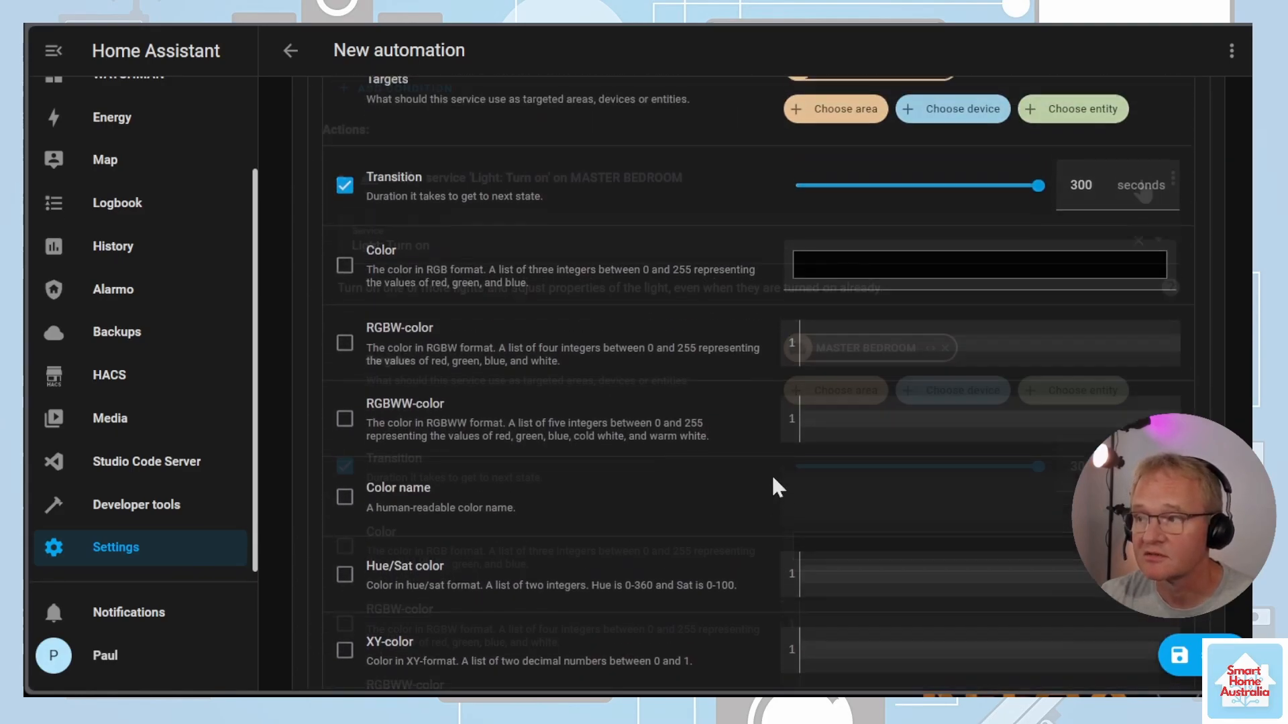
click(1173, 179)
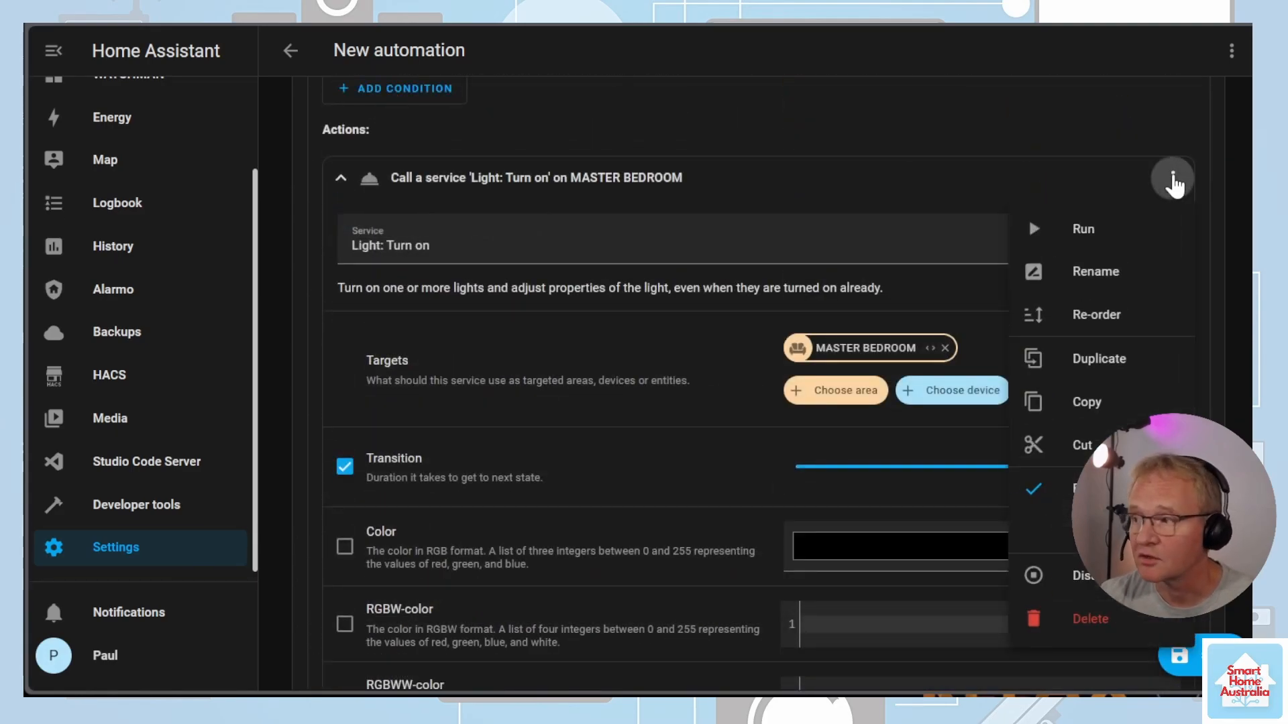
click(1088, 404)
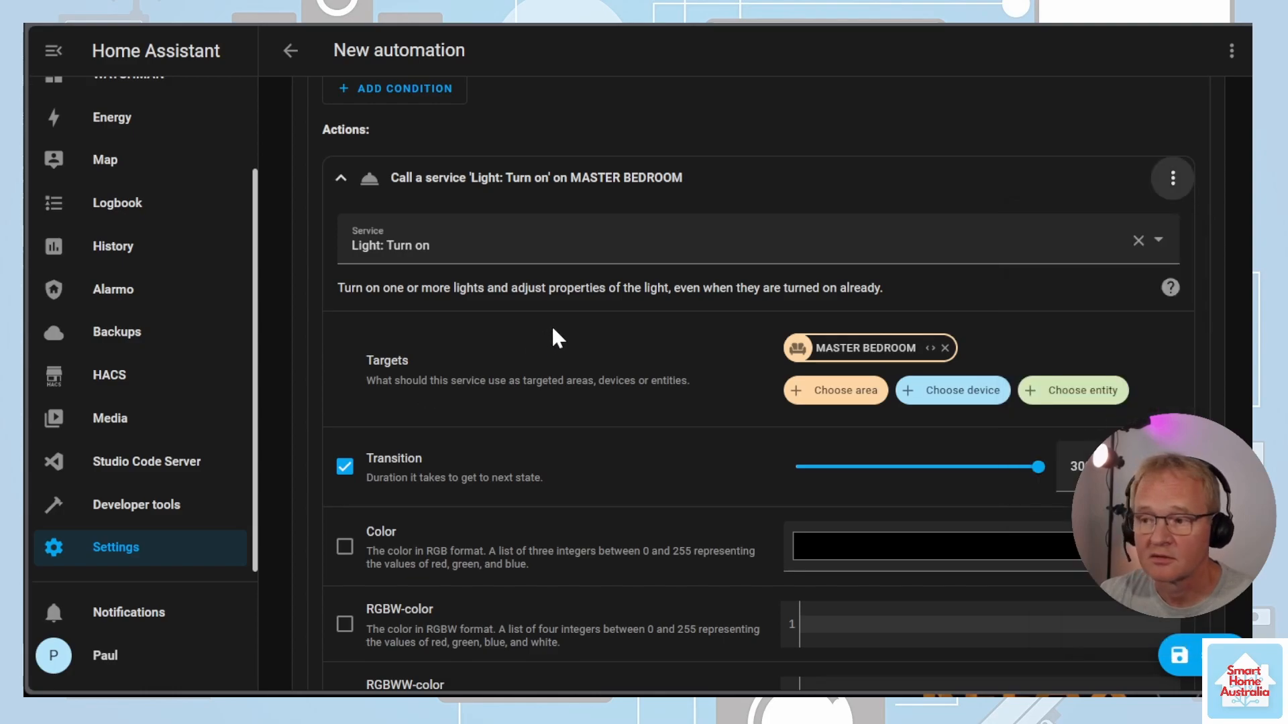
scroll(552, 325, down, 20)
click(401, 503)
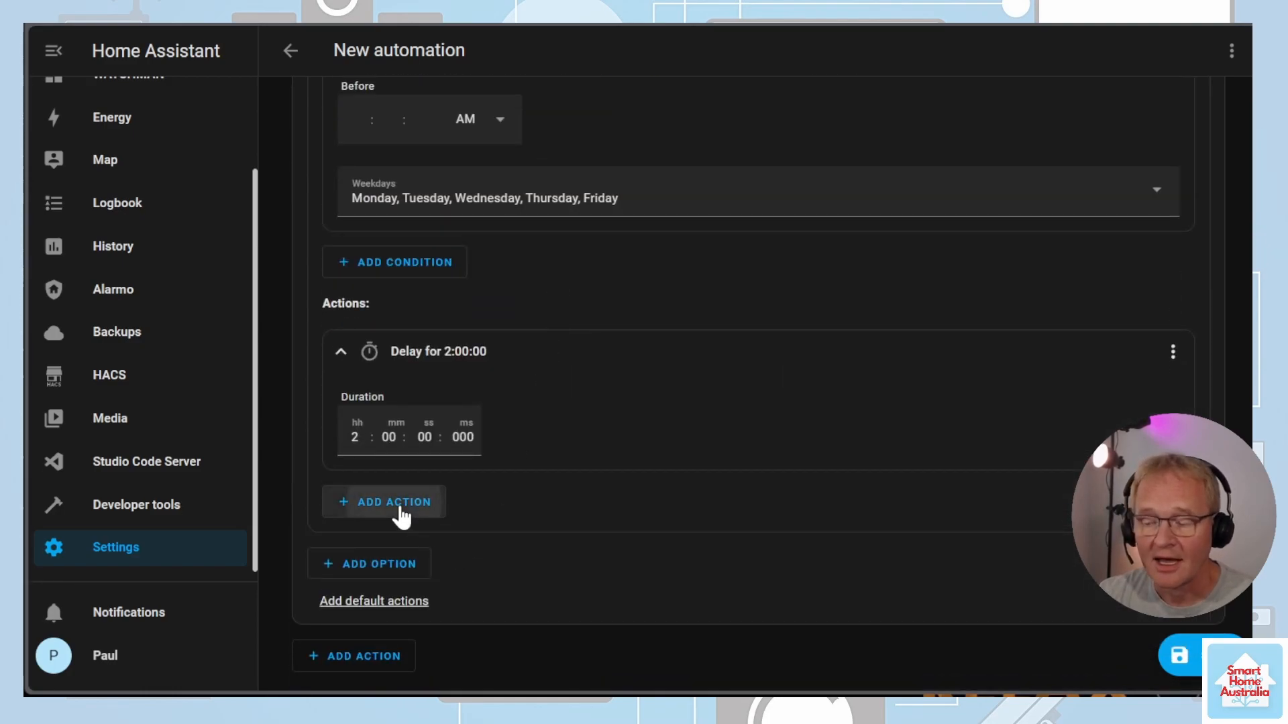
scroll(442, 403, up, 3)
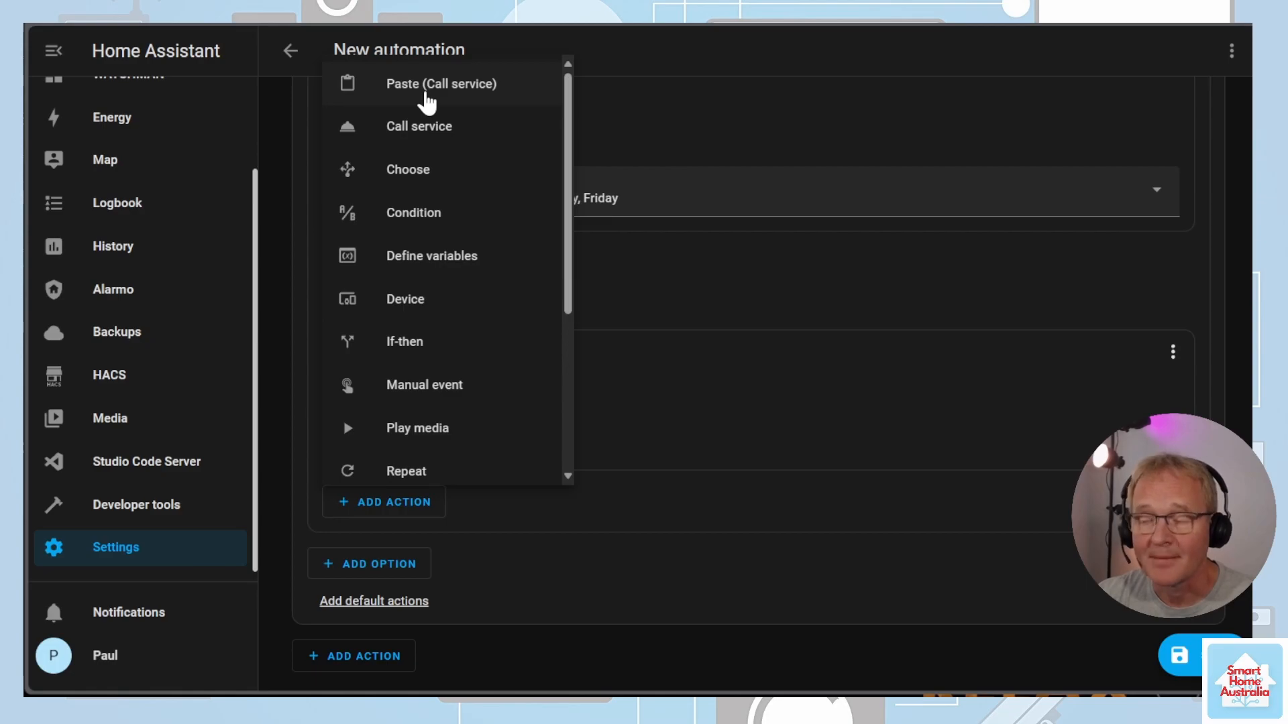
click(426, 85)
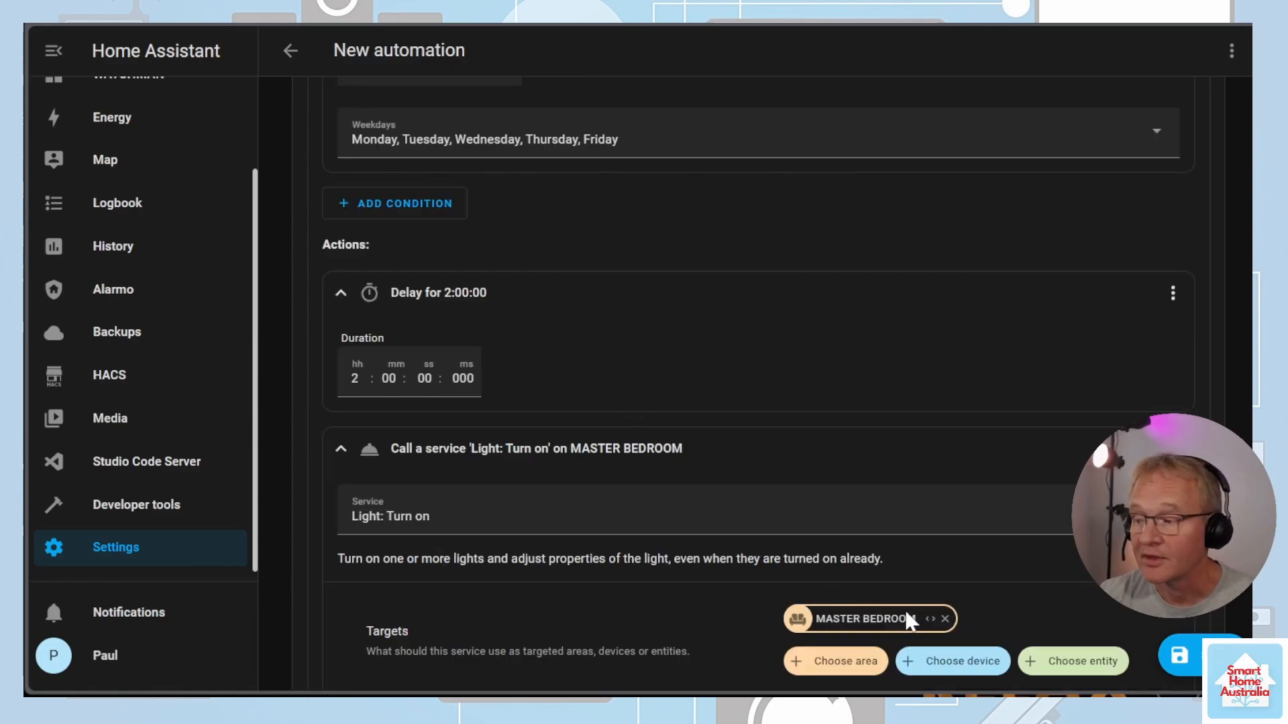
- Save the automation under a personalised WAKING TIME WEEK name
click(1199, 661)
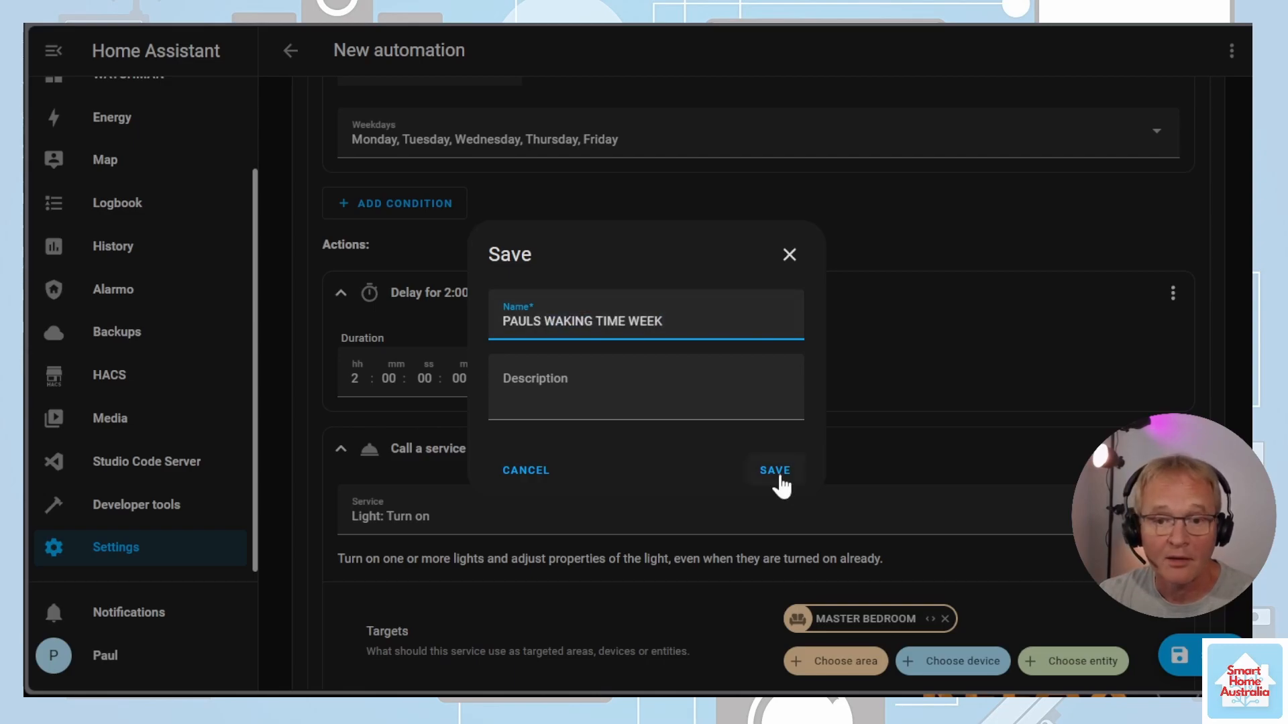
click(776, 471)
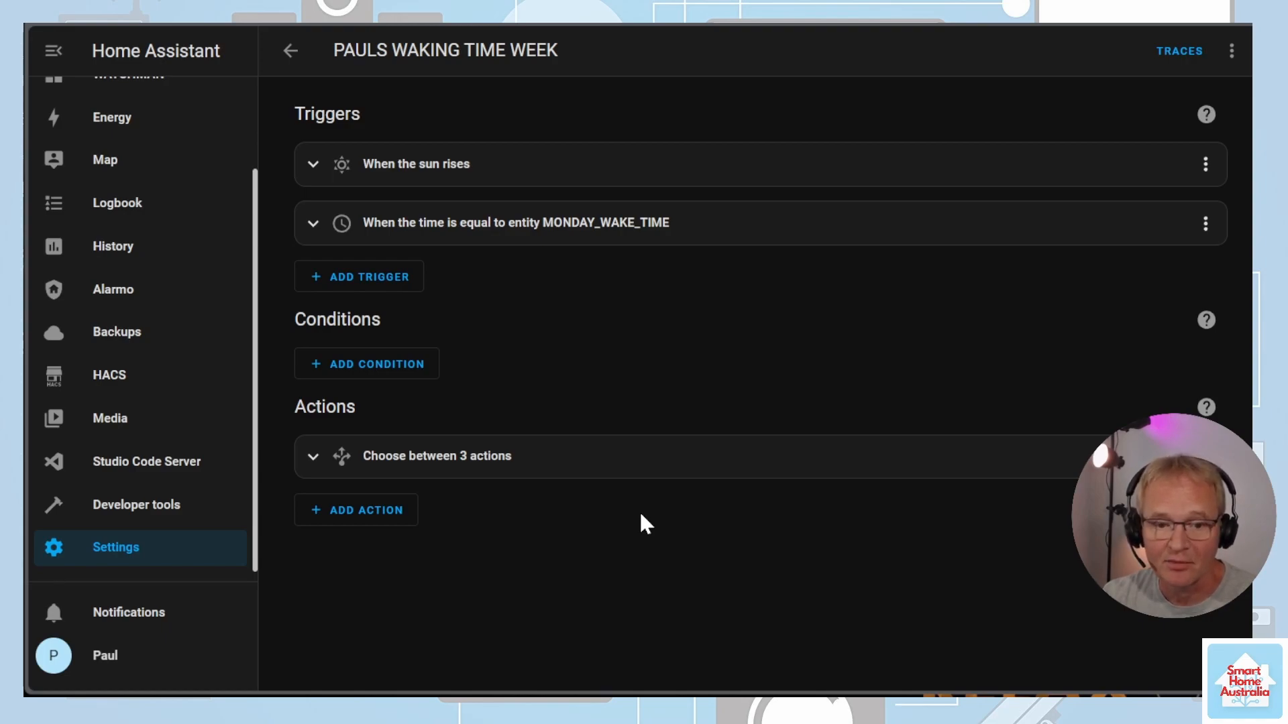
- Disable the Light: Turn on service call for MASTER BEDROOM in Option 1 of the Choose action
click(312, 463)
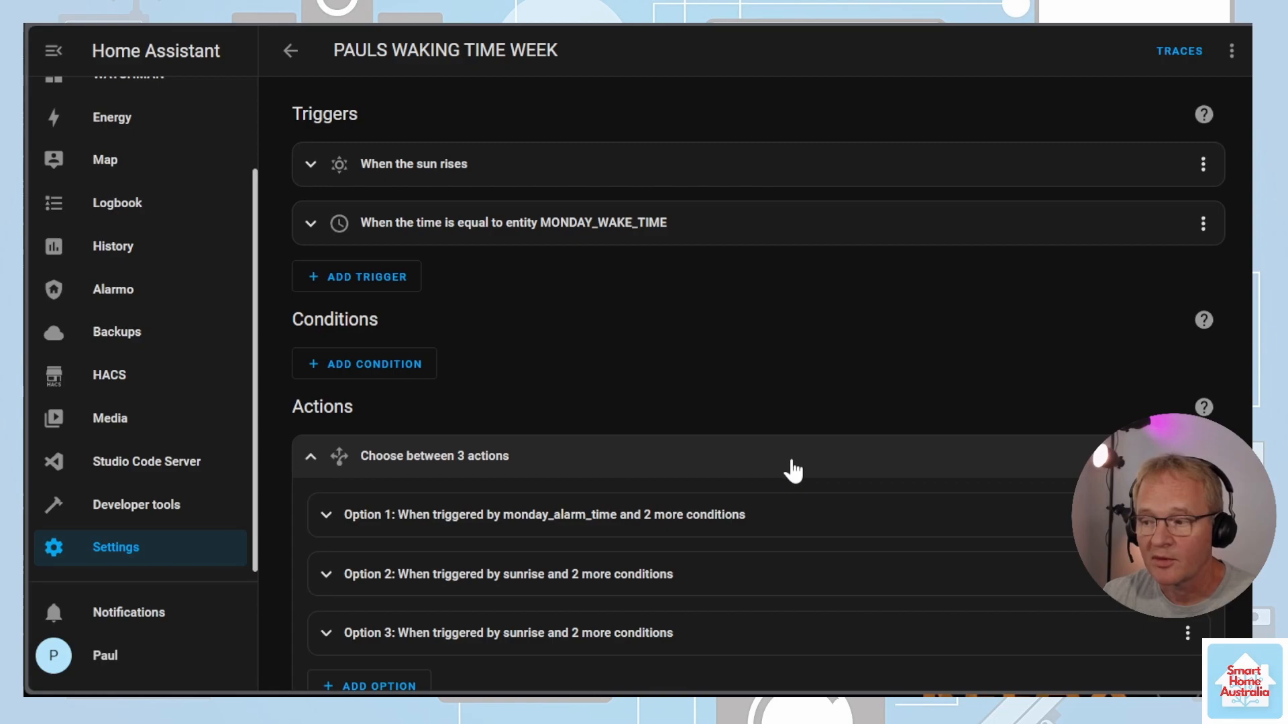
click(321, 517)
scroll(632, 458, down, 5)
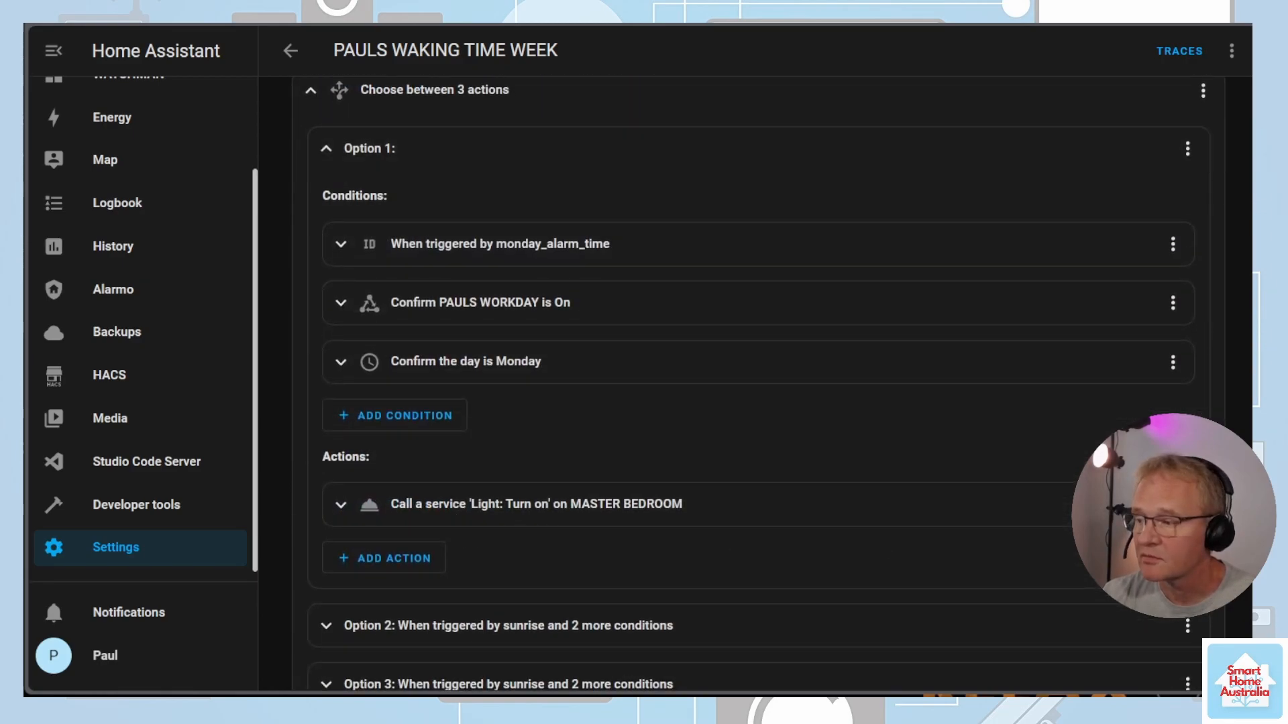
click(1203, 90)
click(1059, 430)
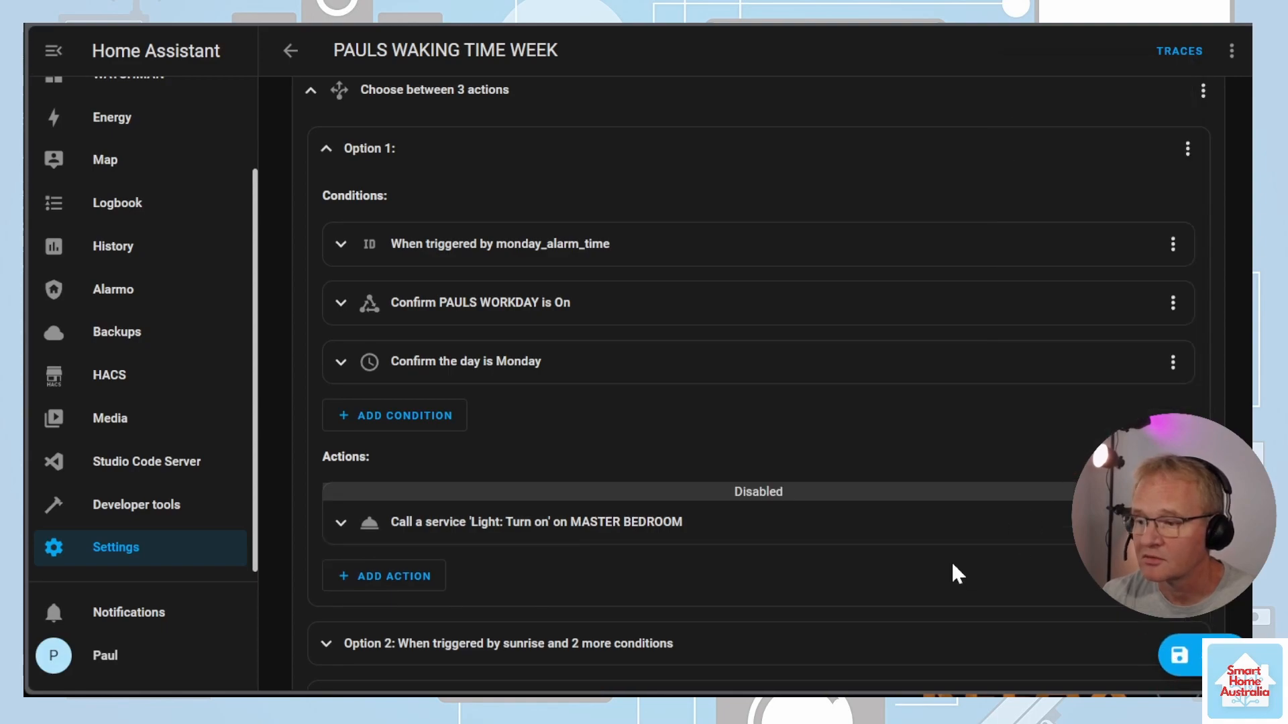